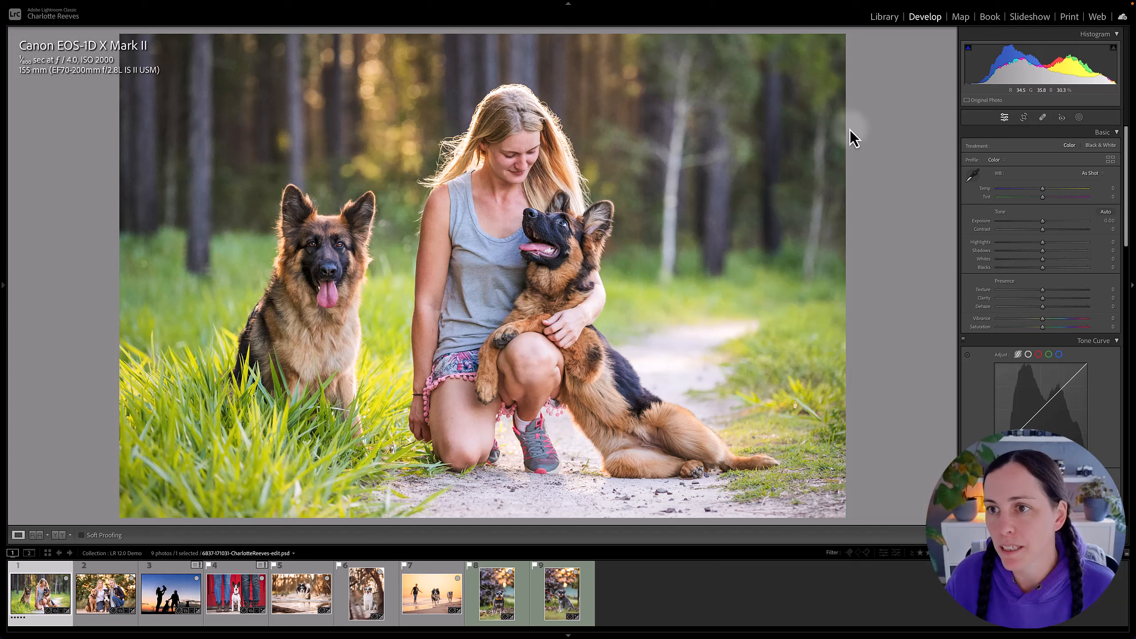
# Start a new people mask for Person 1, the woman kneeling beside the two dogs.
pyautogui.click(1079, 117)
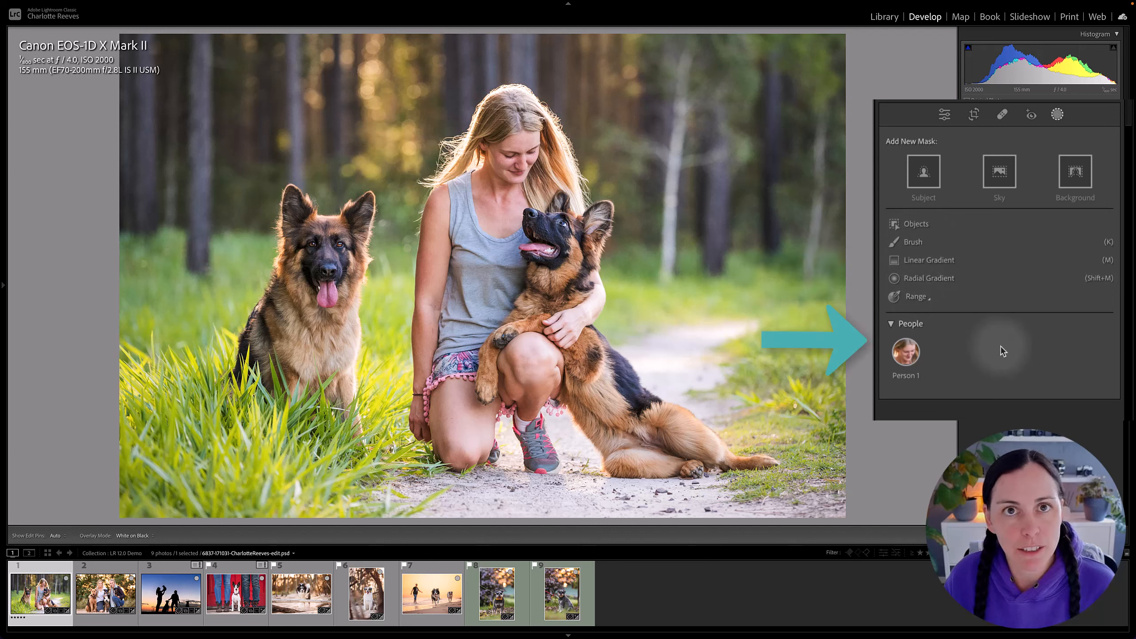
pyautogui.click(891, 324)
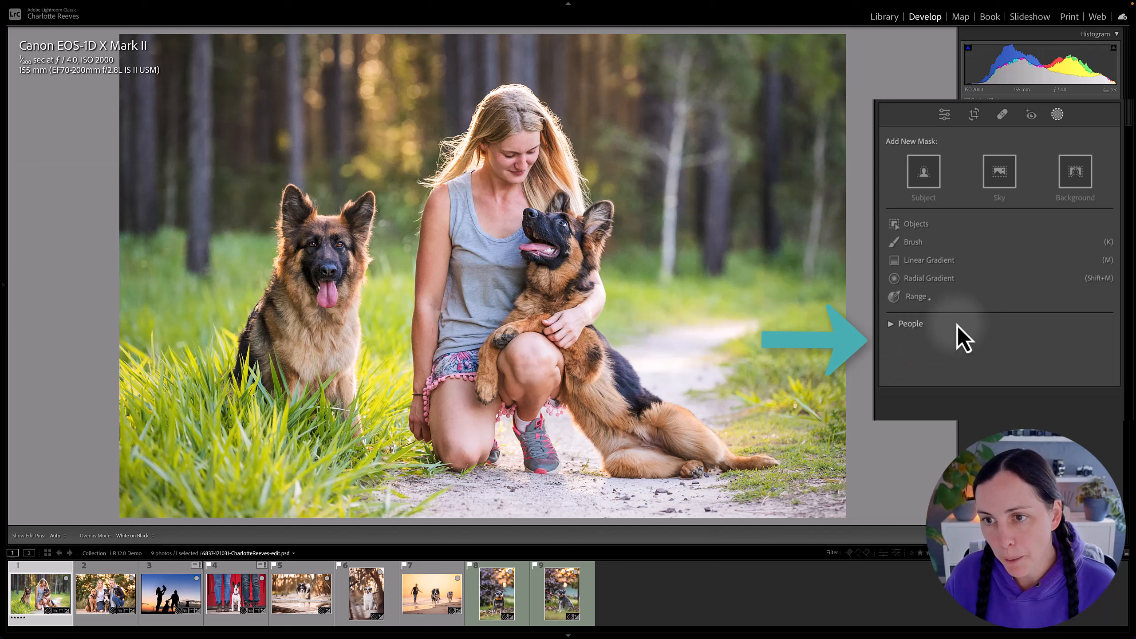
pyautogui.click(891, 325)
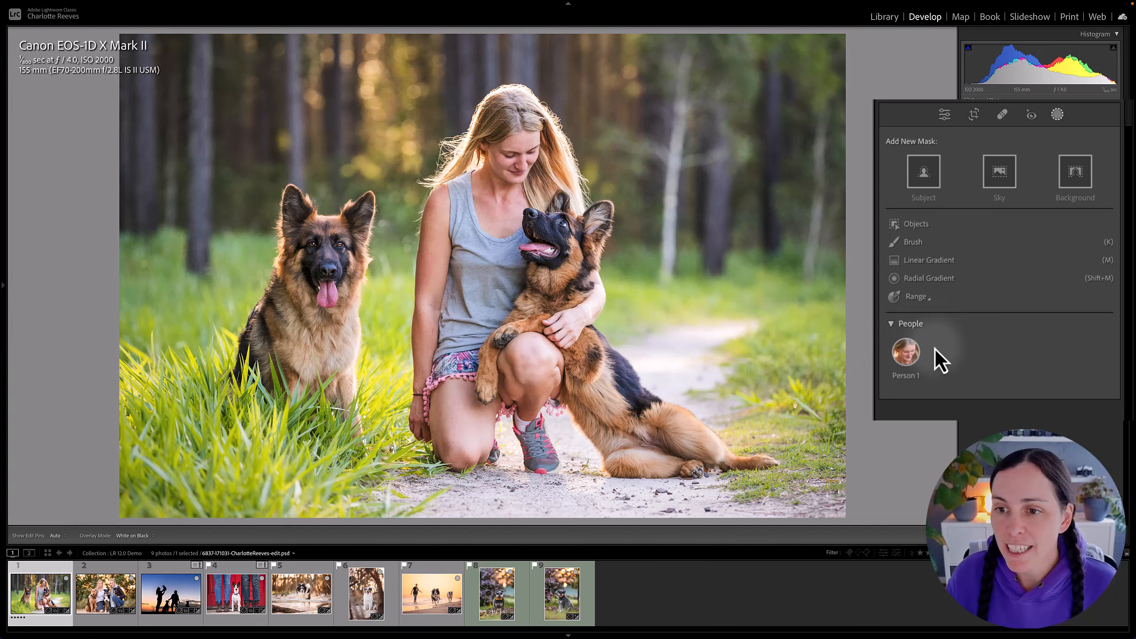
pyautogui.moveTo(909, 354)
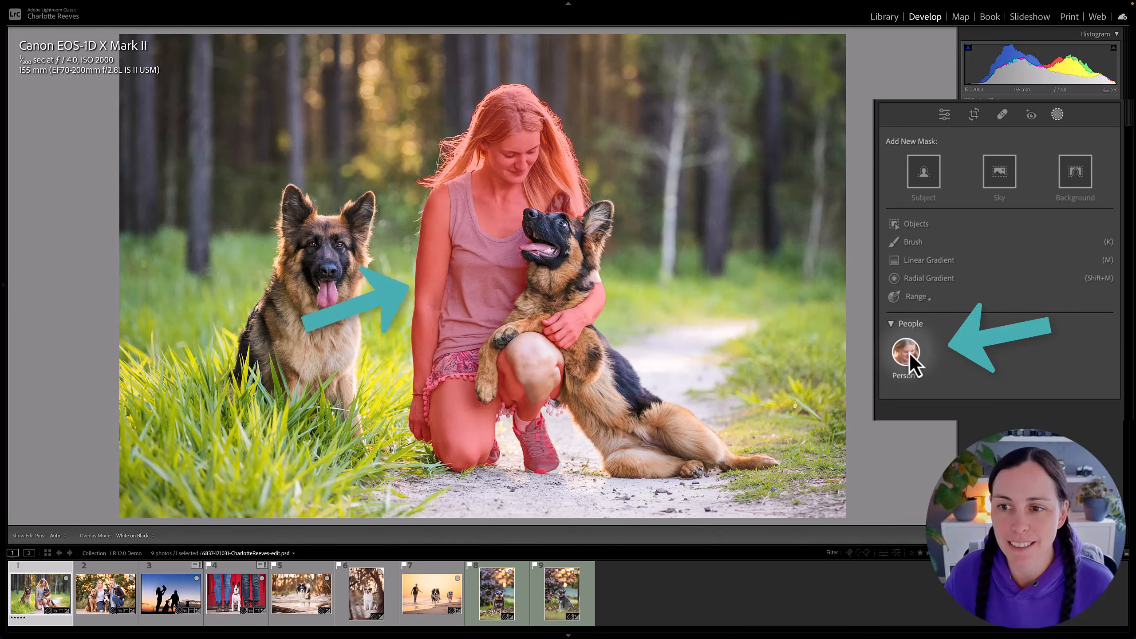
pyautogui.click(907, 352)
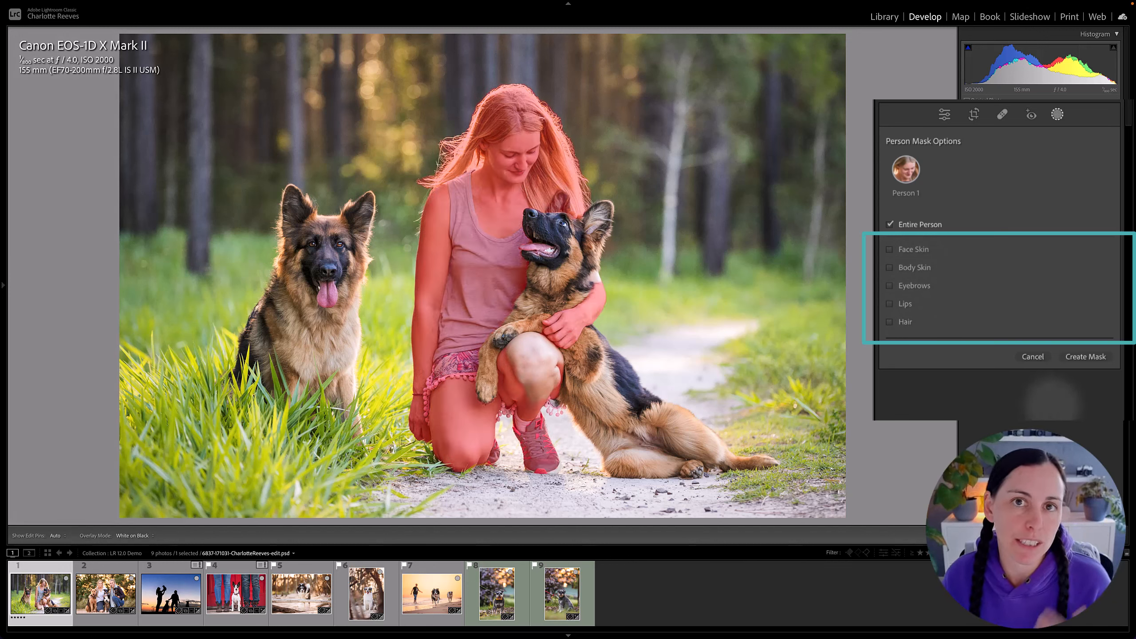
# Limit the person mask to Face Skin and Body Skin and create it as a single mask.
pyautogui.click(915, 268)
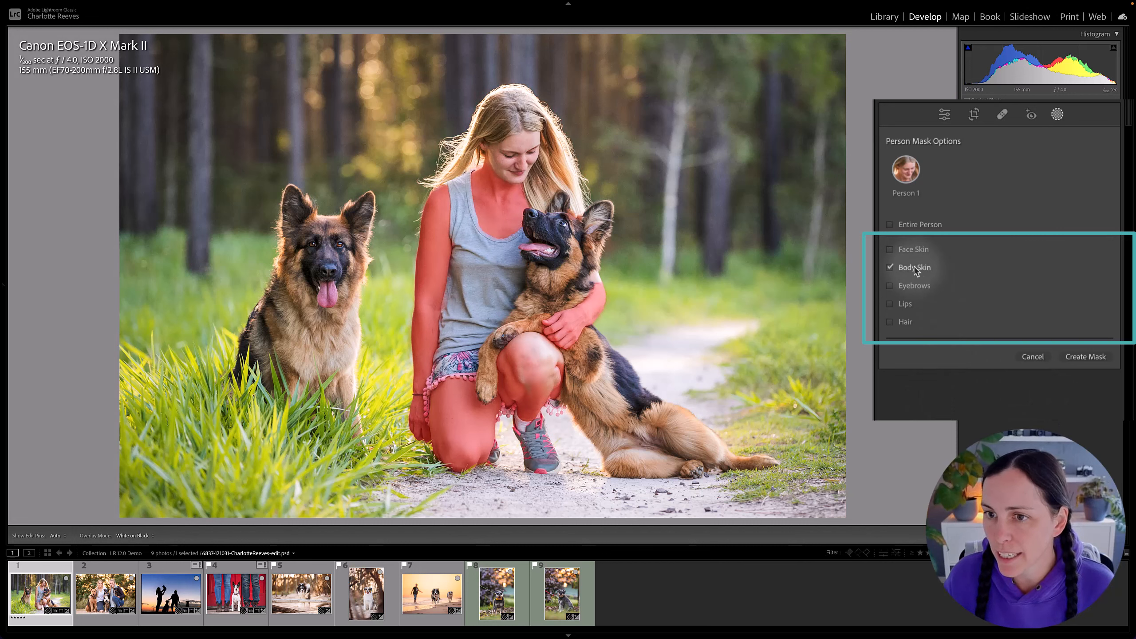
pyautogui.click(914, 267)
pyautogui.click(916, 254)
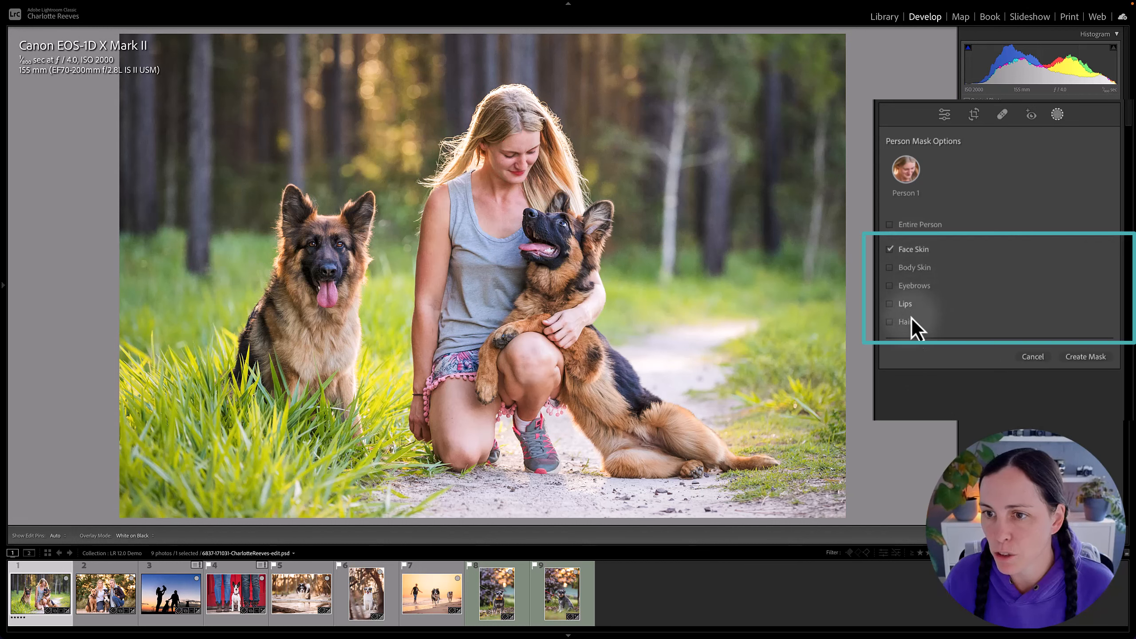
pyautogui.click(917, 268)
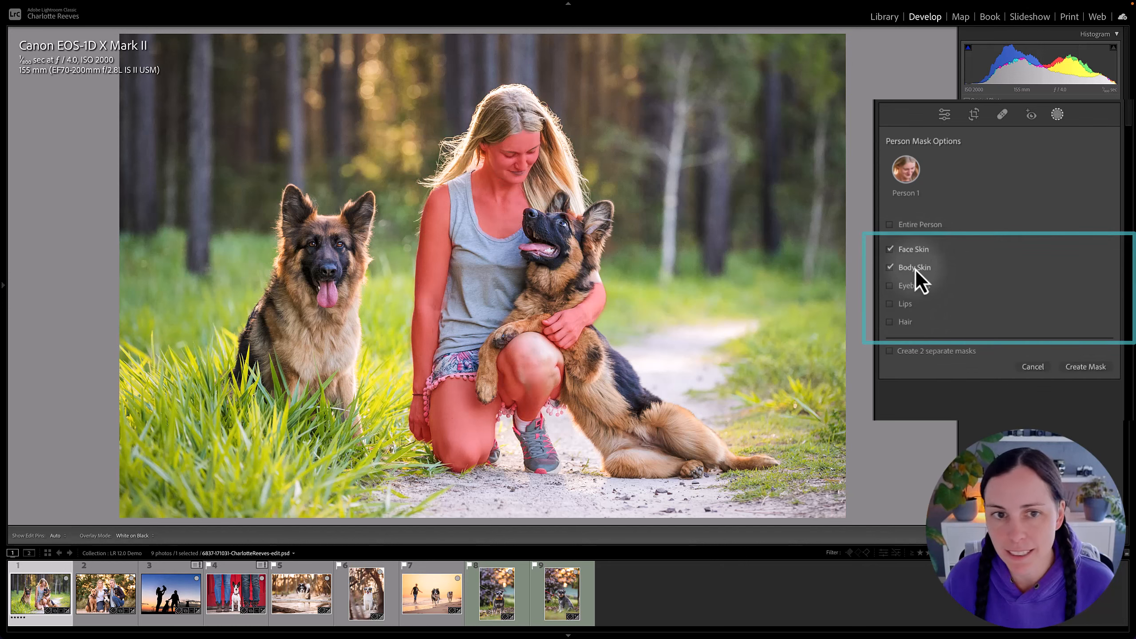
pyautogui.click(1093, 367)
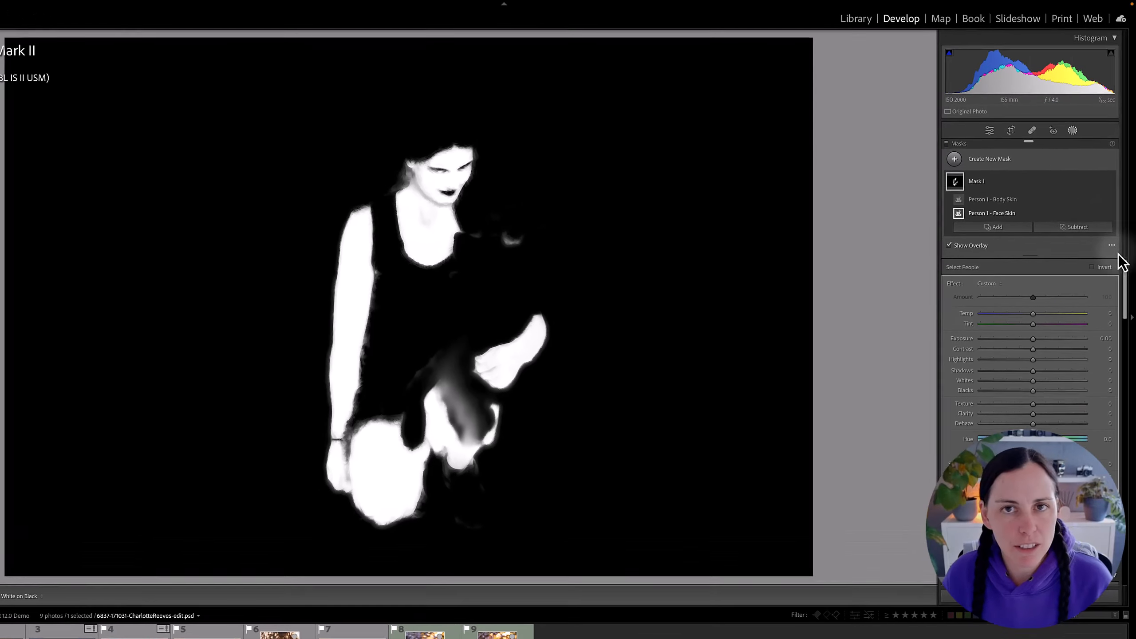
# Set the mask overlay mode to Color Overlay and leave masking.
pyautogui.click(1114, 222)
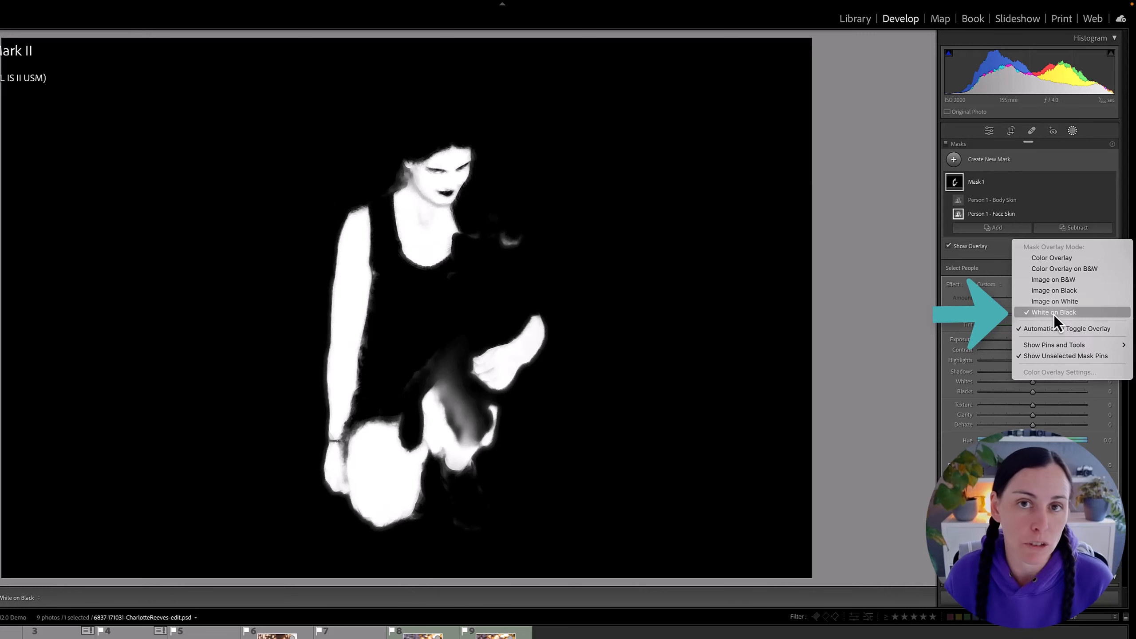
pyautogui.click(1060, 258)
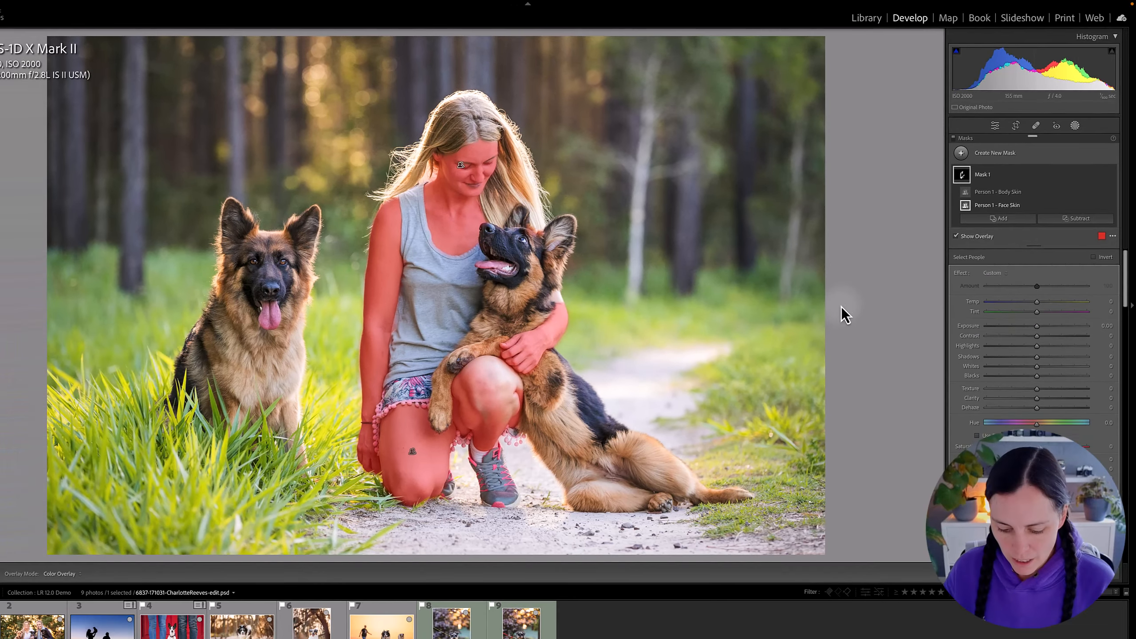
pyautogui.hotkey('shift', 'w')
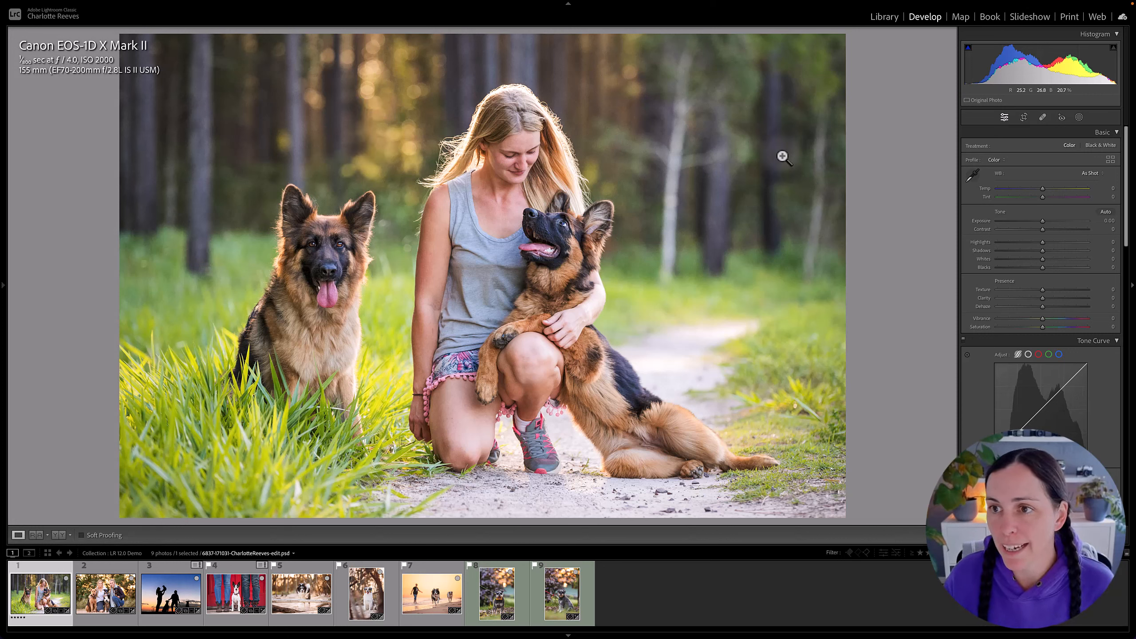
# Add a Select Subject mask covering the woman and both dogs, and deselect it.
pyautogui.click(1079, 118)
pyautogui.click(972, 142)
pyautogui.click(1027, 166)
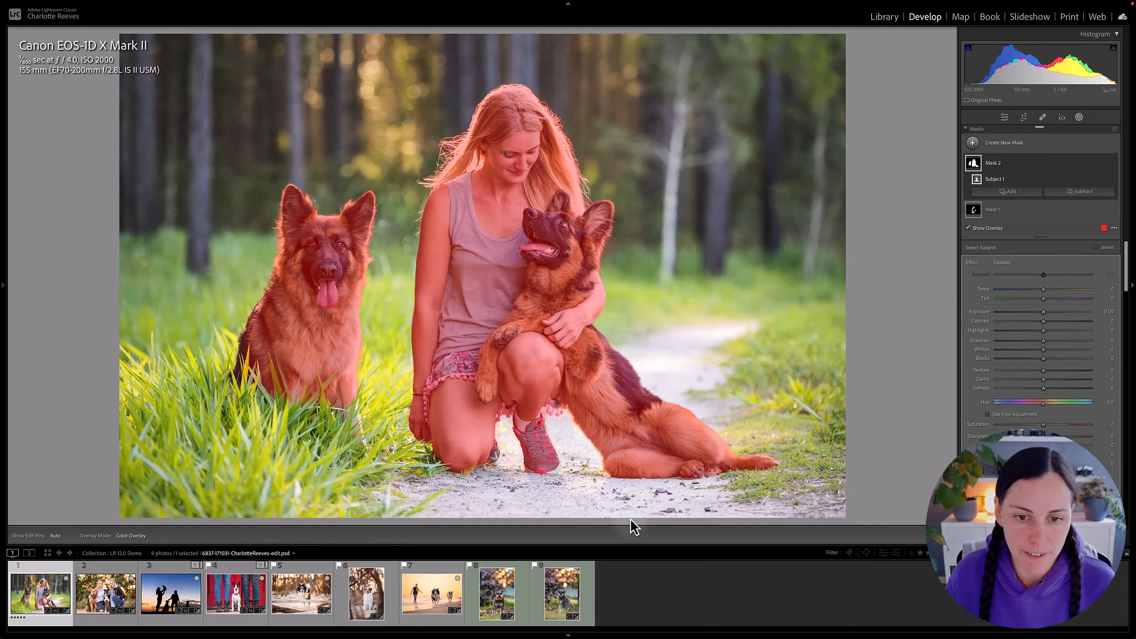
pyautogui.click(510, 47)
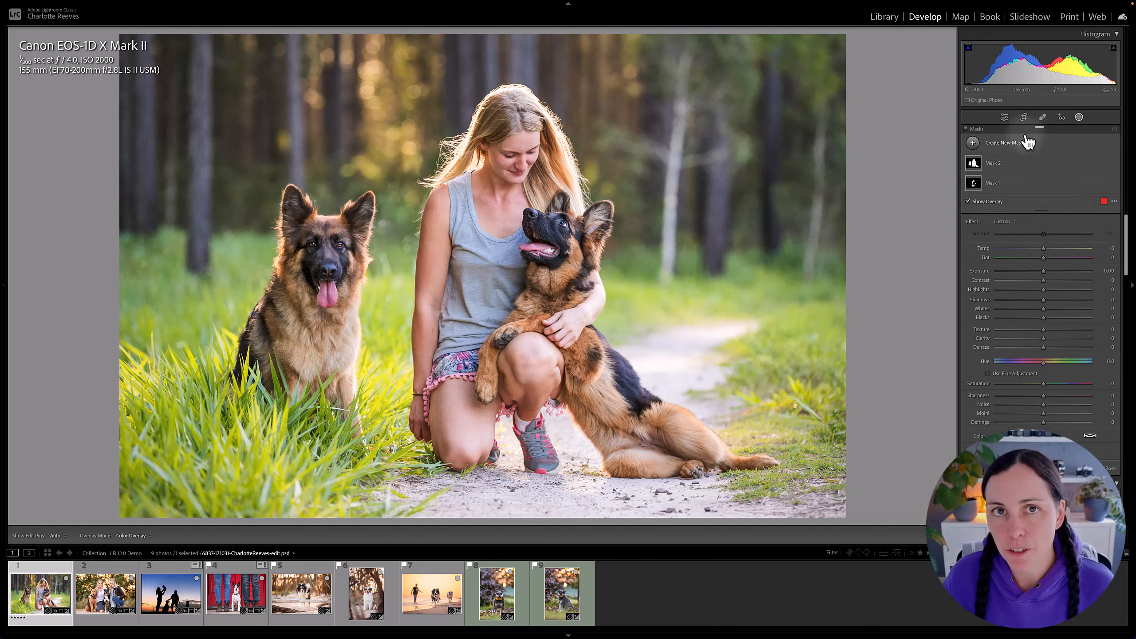
# Add an Objects mask in brush mode by painting roughly over the dog sitting in the grass with an enlarged brush.
pyautogui.click(973, 142)
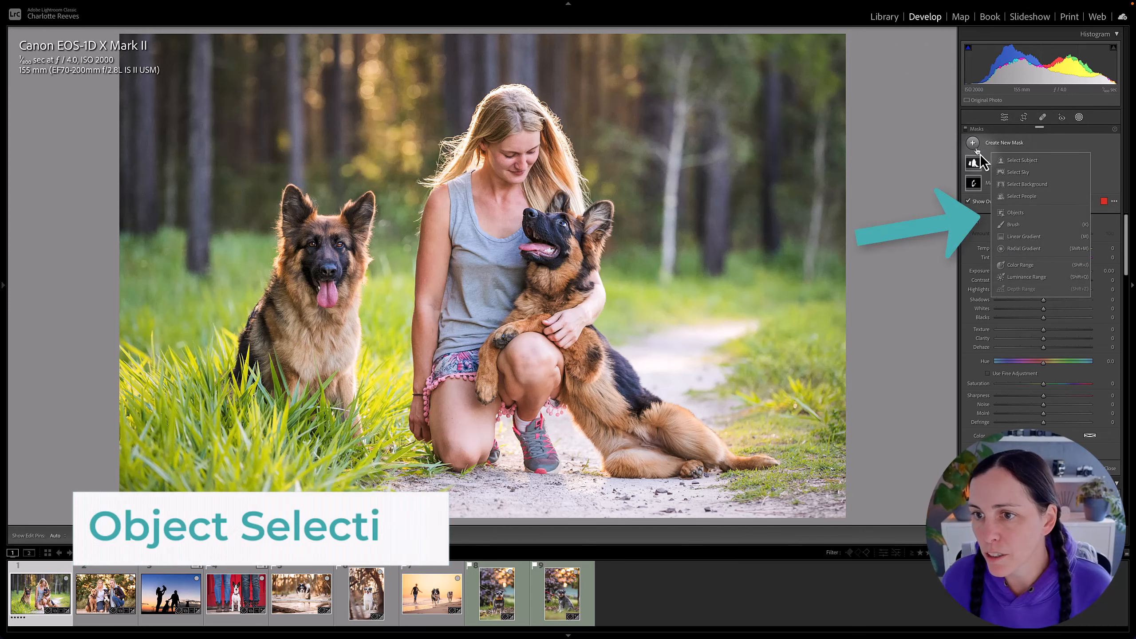
pyautogui.click(1017, 214)
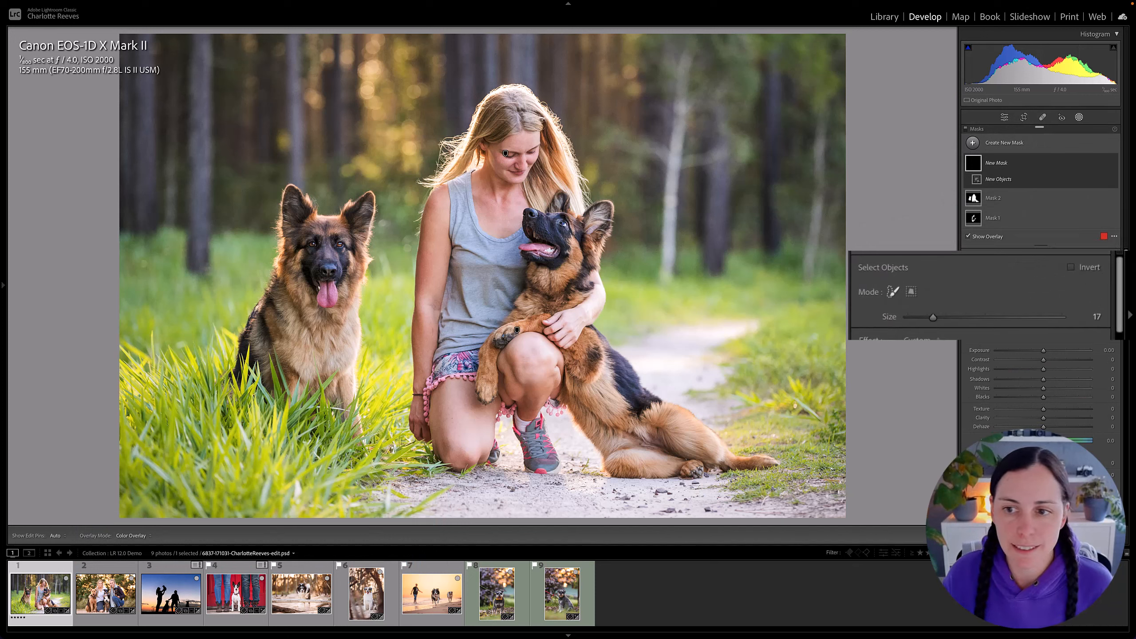
pyautogui.click(896, 295)
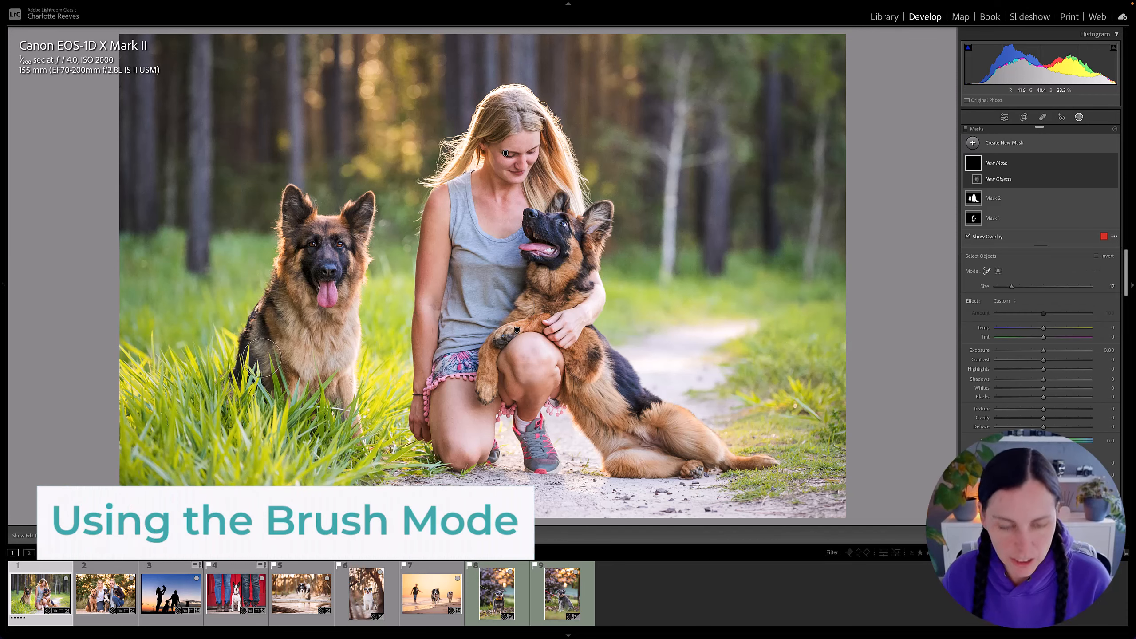
pyautogui.press(']')
pyautogui.press(']')
pyautogui.moveTo(250, 368)
pyautogui.mouseDown()
pyautogui.moveTo(285, 212)
pyautogui.moveTo(331, 228)
pyautogui.moveTo(362, 208)
pyautogui.moveTo(349, 247)
pyautogui.moveTo(357, 444)
pyautogui.moveTo(311, 404)
pyautogui.moveTo(264, 400)
pyautogui.moveTo(274, 363)
pyautogui.moveTo(278, 379)
pyautogui.moveTo(314, 393)
pyautogui.moveTo(334, 236)
pyautogui.moveTo(306, 341)
pyautogui.mouseUp()
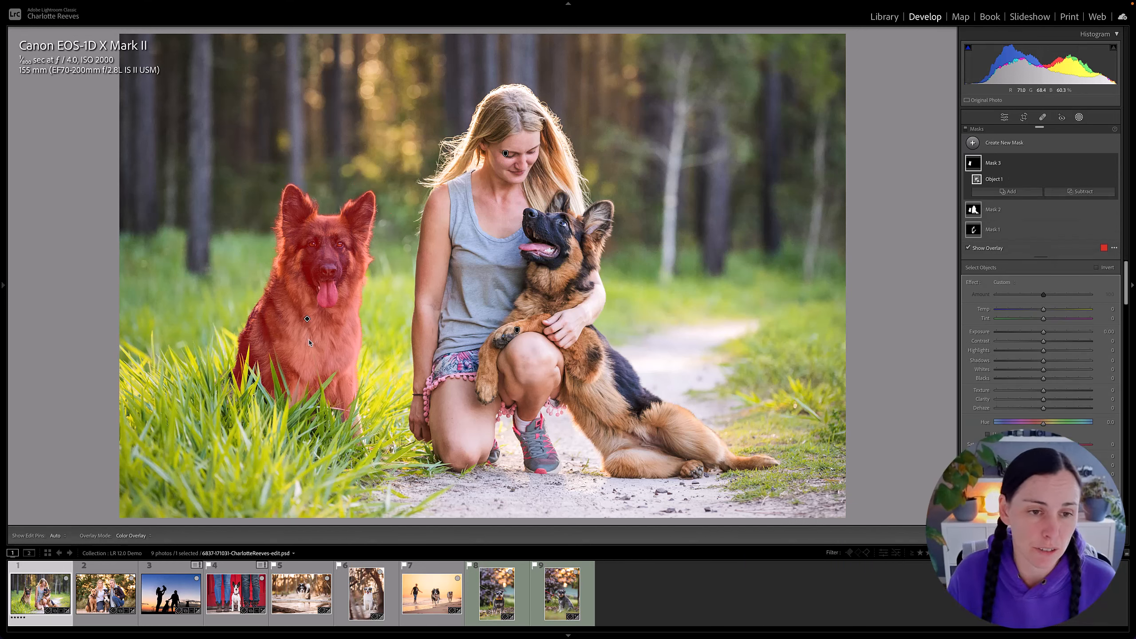
# Switch the mask overlay mode to White on Black to inspect the dog mask's edges, and leave masking.
pyautogui.click(1114, 247)
pyautogui.click(1065, 311)
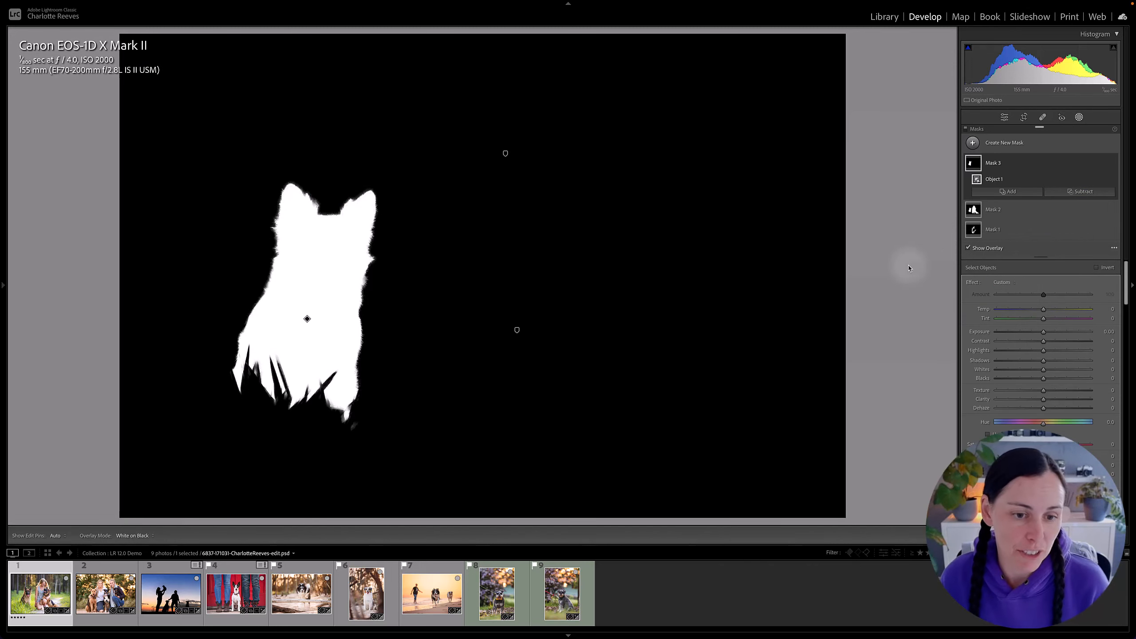
pyautogui.hotkey('shift', 'w')
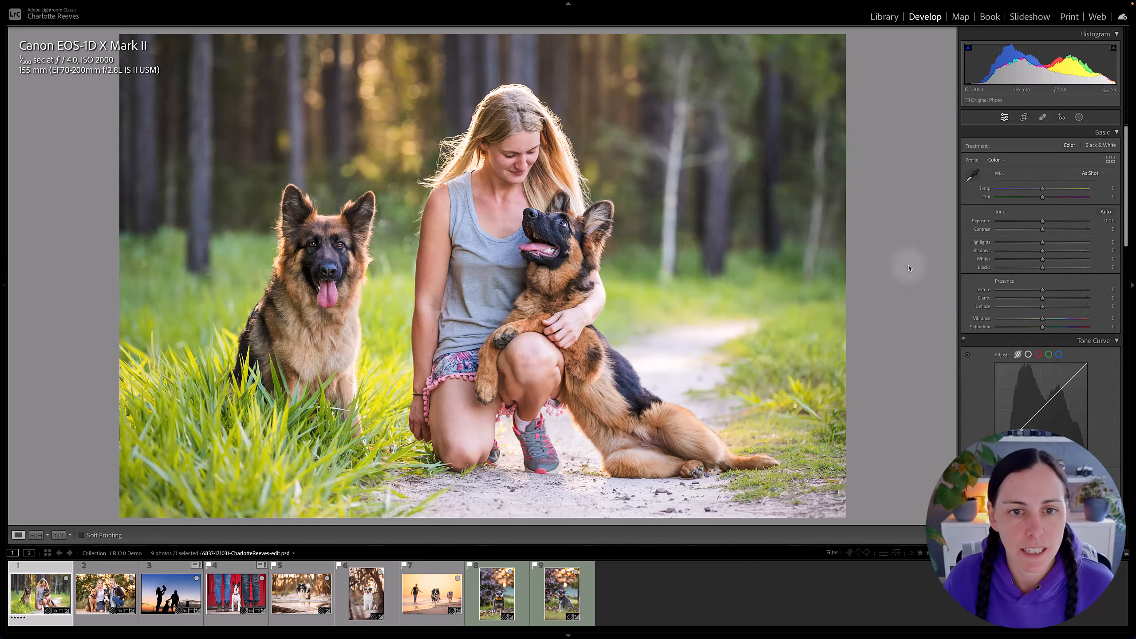
# Add another Objects mask in rectangle mode by framing the dog sitting in the grass, and leave masking.
pyautogui.click(1079, 117)
pyautogui.click(972, 142)
pyautogui.click(1023, 221)
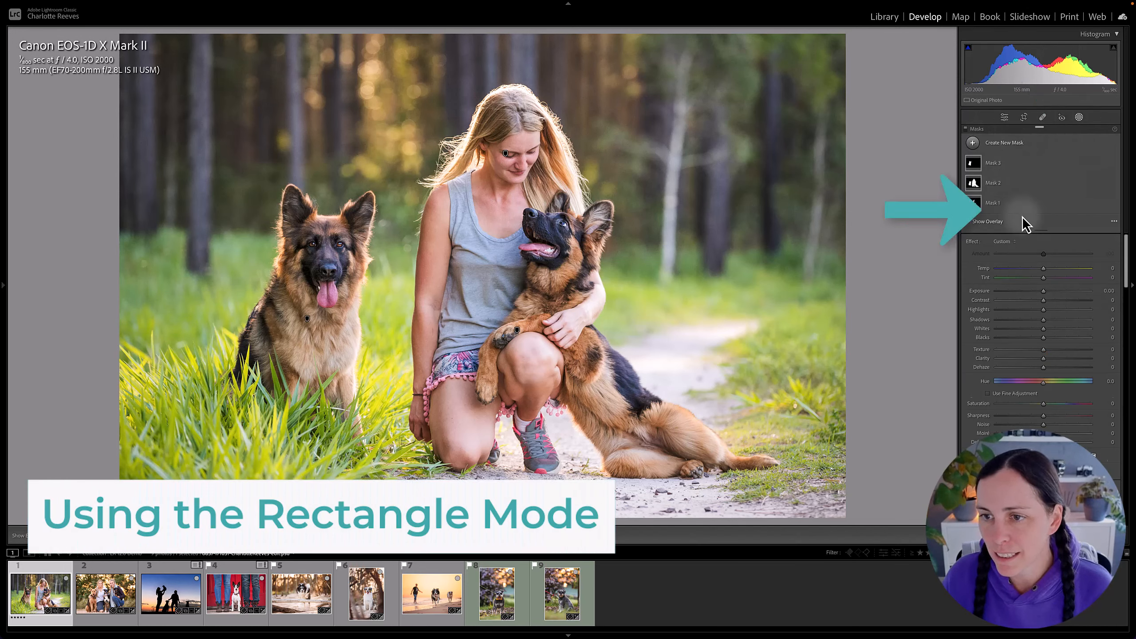
pyautogui.click(998, 290)
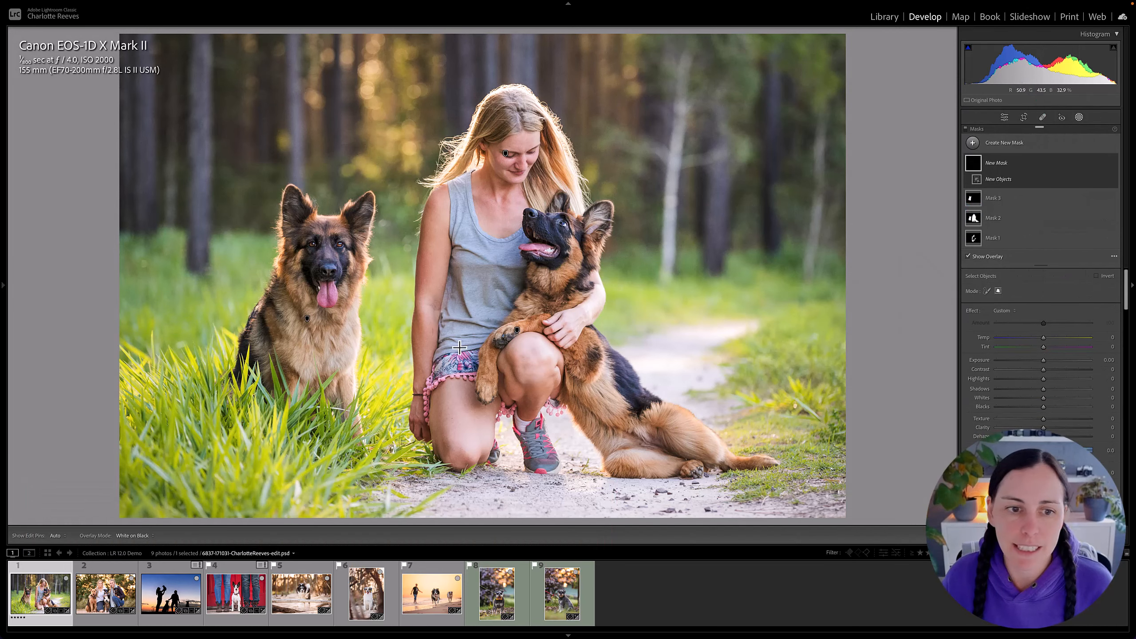
pyautogui.moveTo(215, 173); pyautogui.dragTo(387, 476)
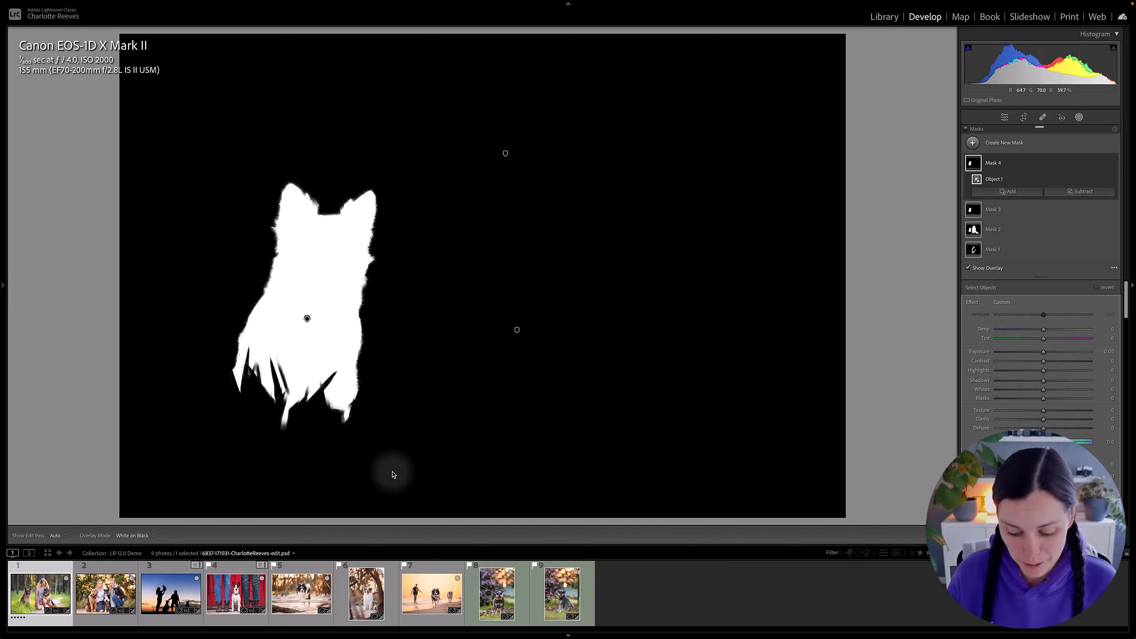
pyautogui.hotkey('shift', 'w')
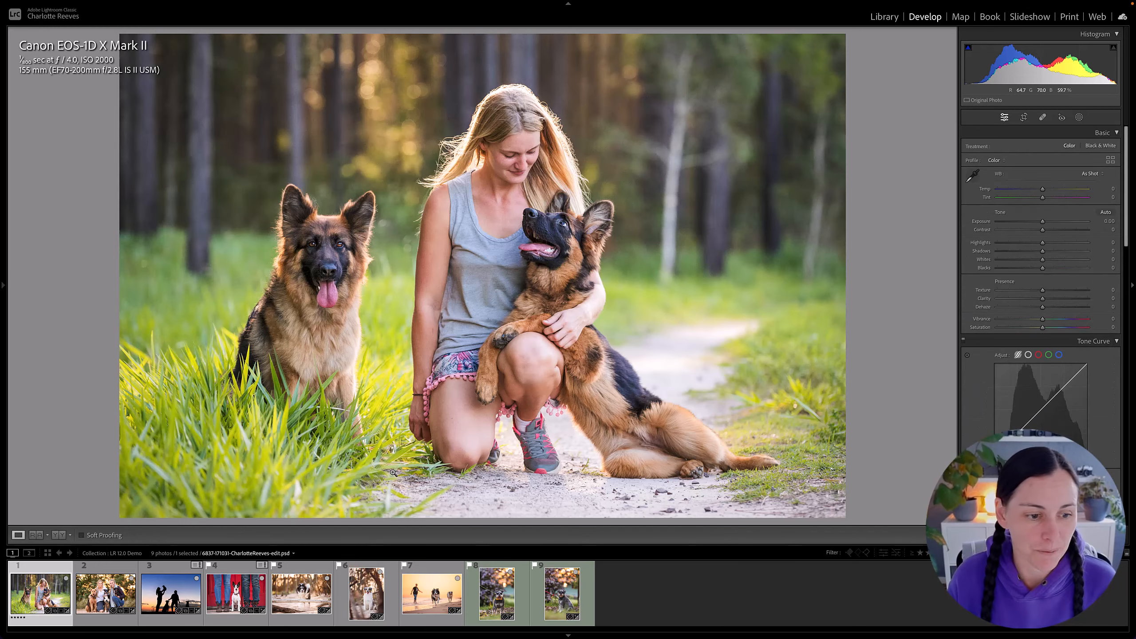
# Open the photo of two women with three dogs and view the person mask options for Person 1 without creating a mask.
pyautogui.click(115, 601)
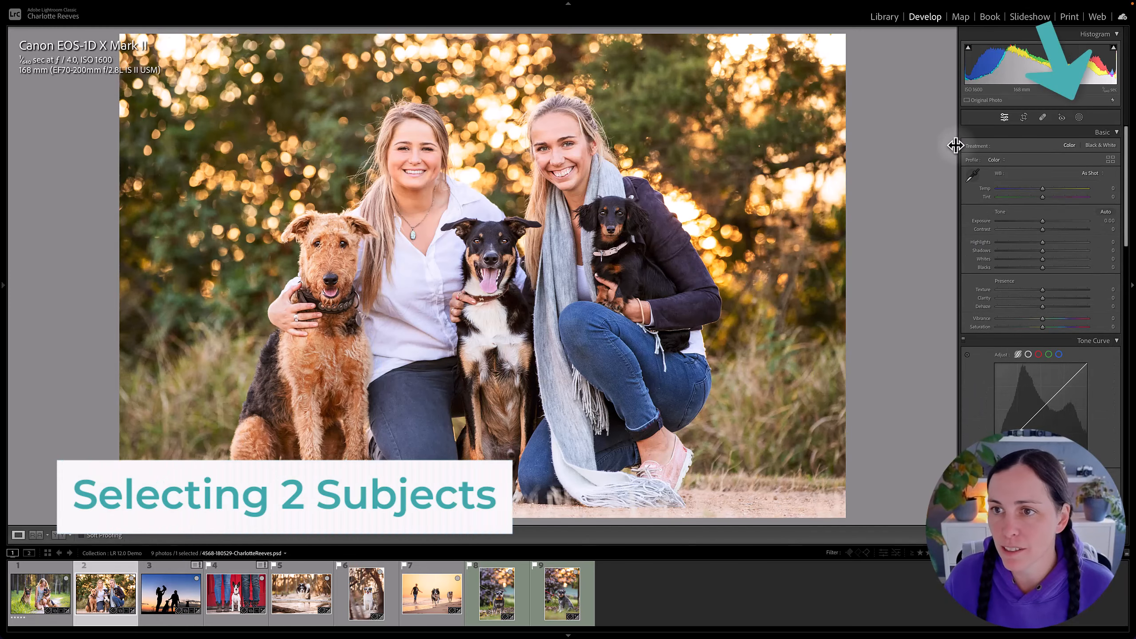
pyautogui.click(1079, 118)
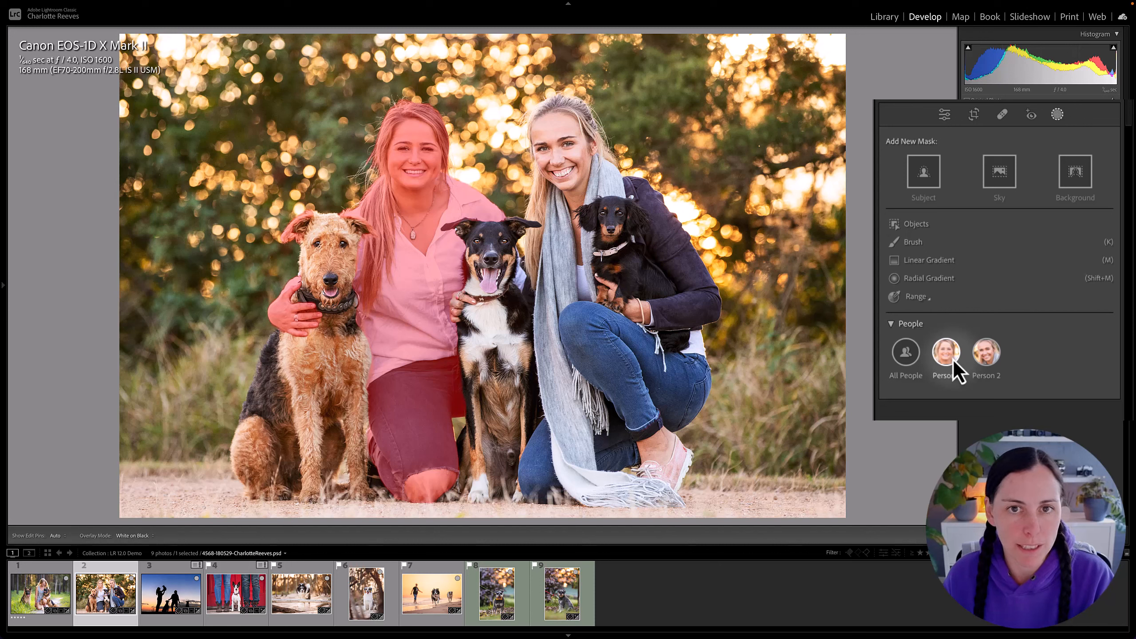
pyautogui.click(953, 360)
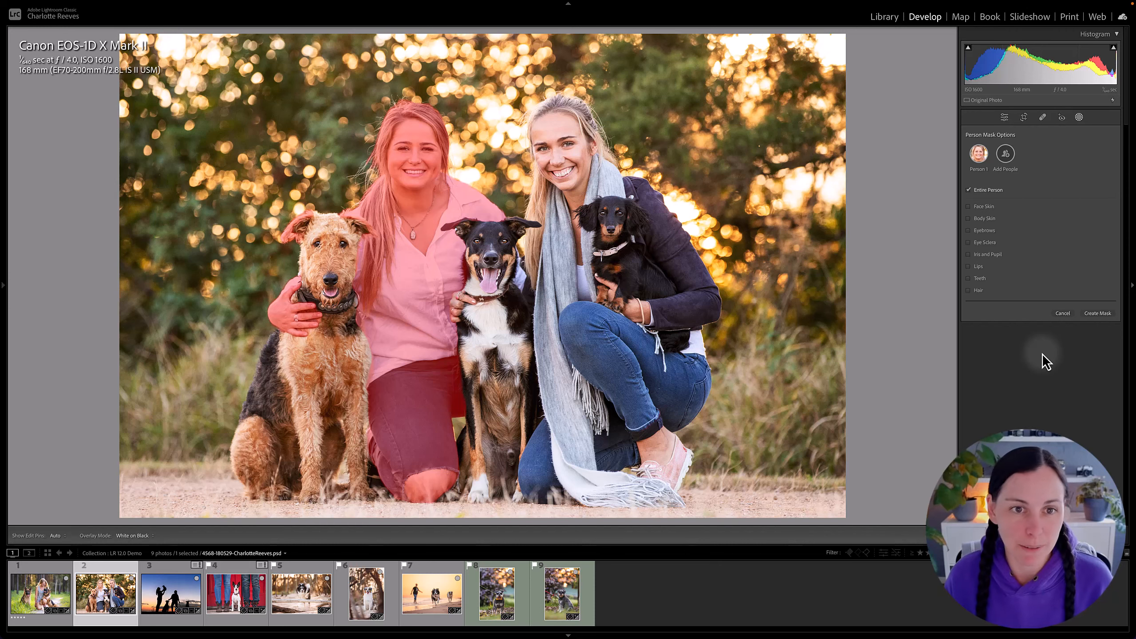
pyautogui.press('Escape')
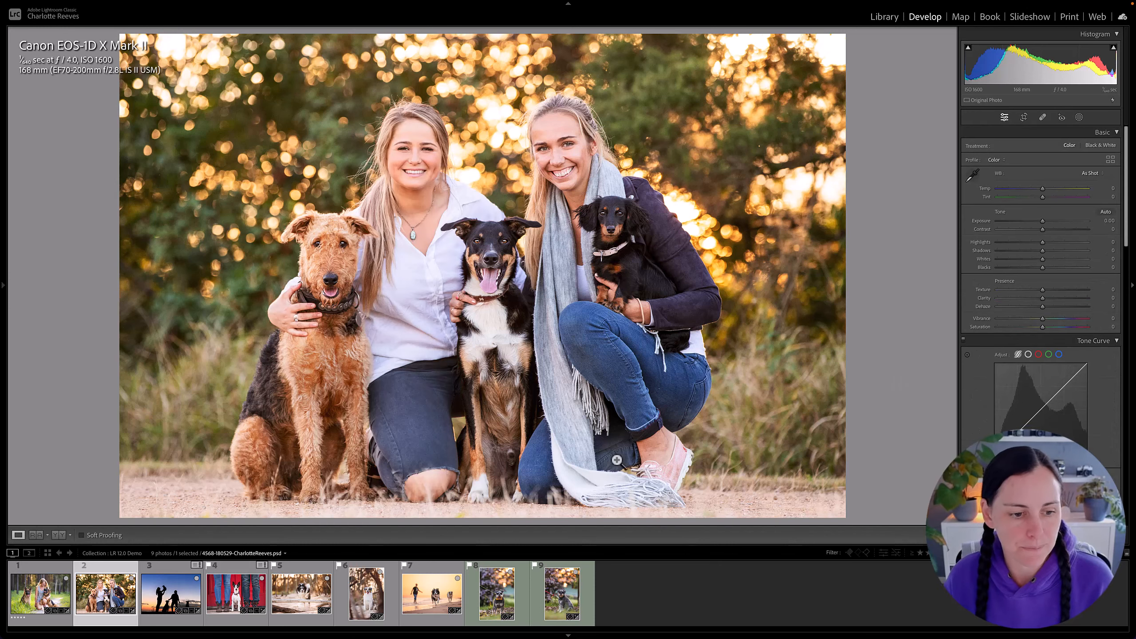
# Open the silhouette photo and preview the people masks detected for Person 1, Person 2 and Person 3.
pyautogui.click(166, 599)
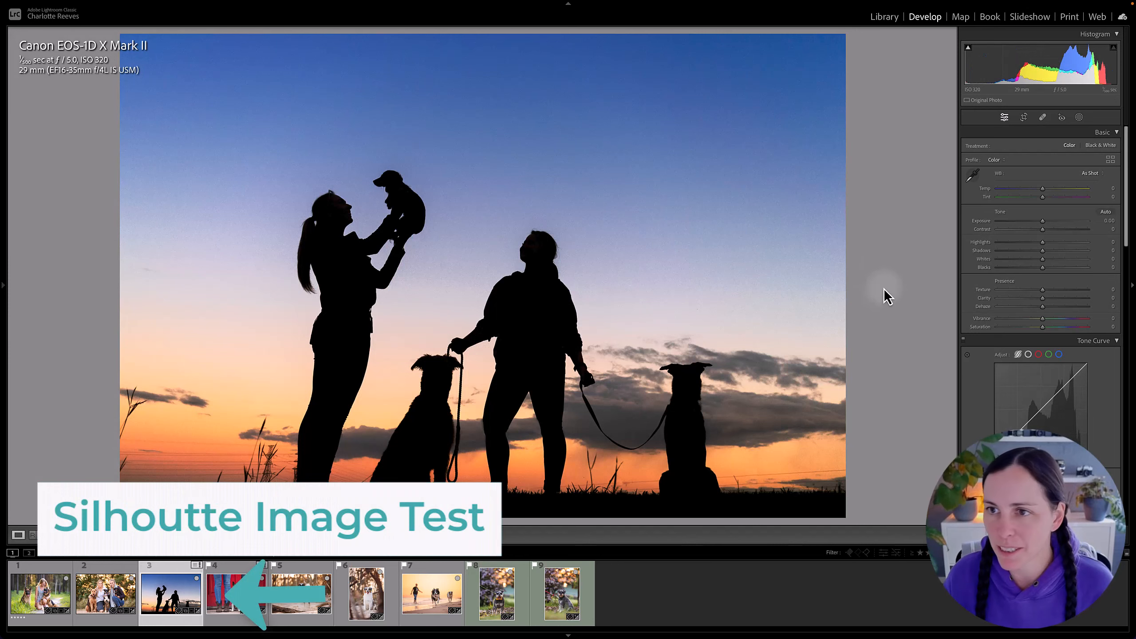
pyautogui.click(1079, 117)
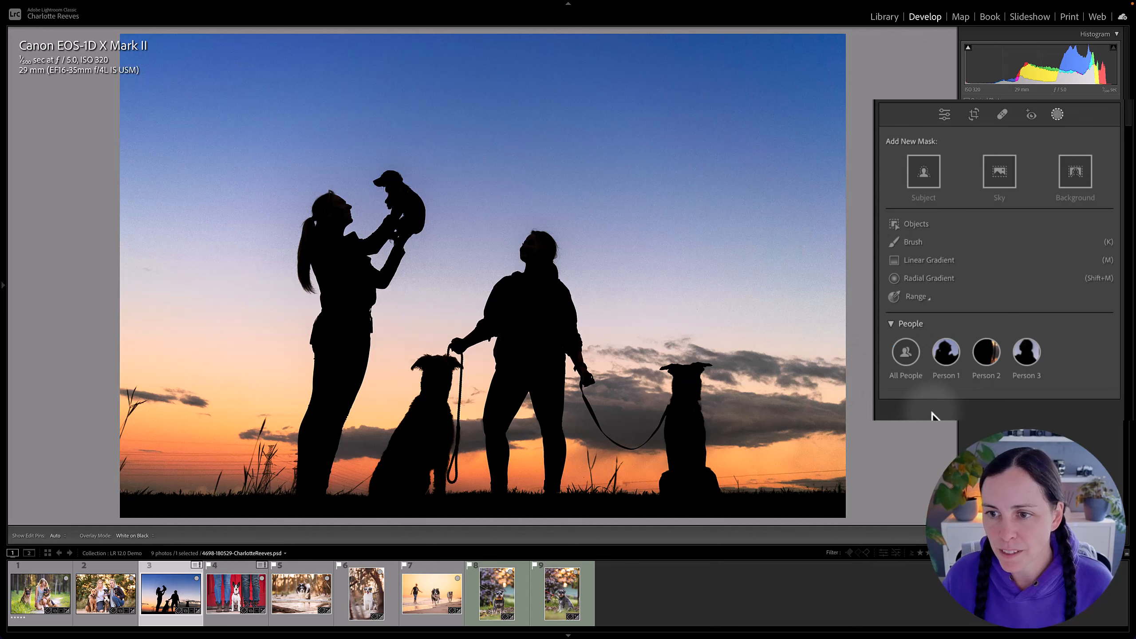
pyautogui.moveTo(947, 360)
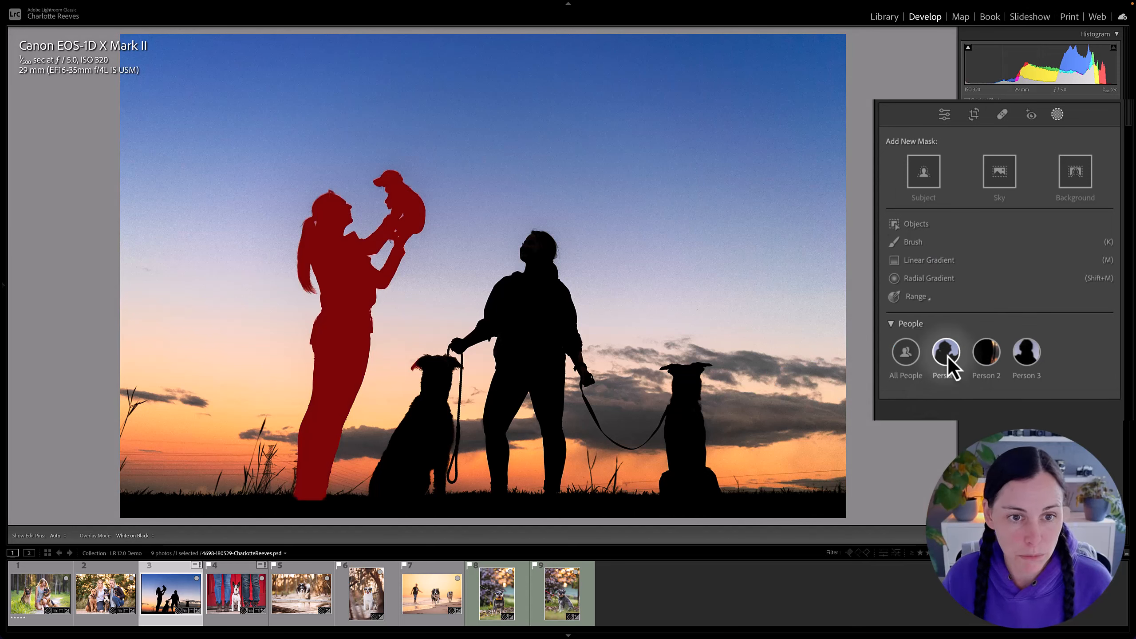
pyautogui.moveTo(989, 359)
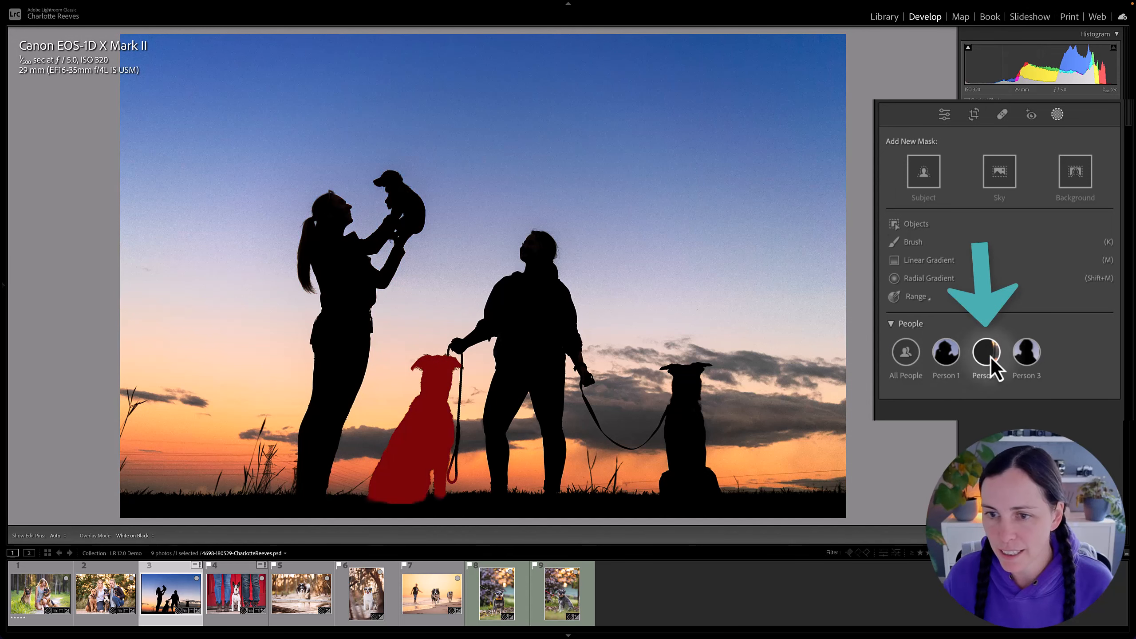
pyautogui.moveTo(1026, 362)
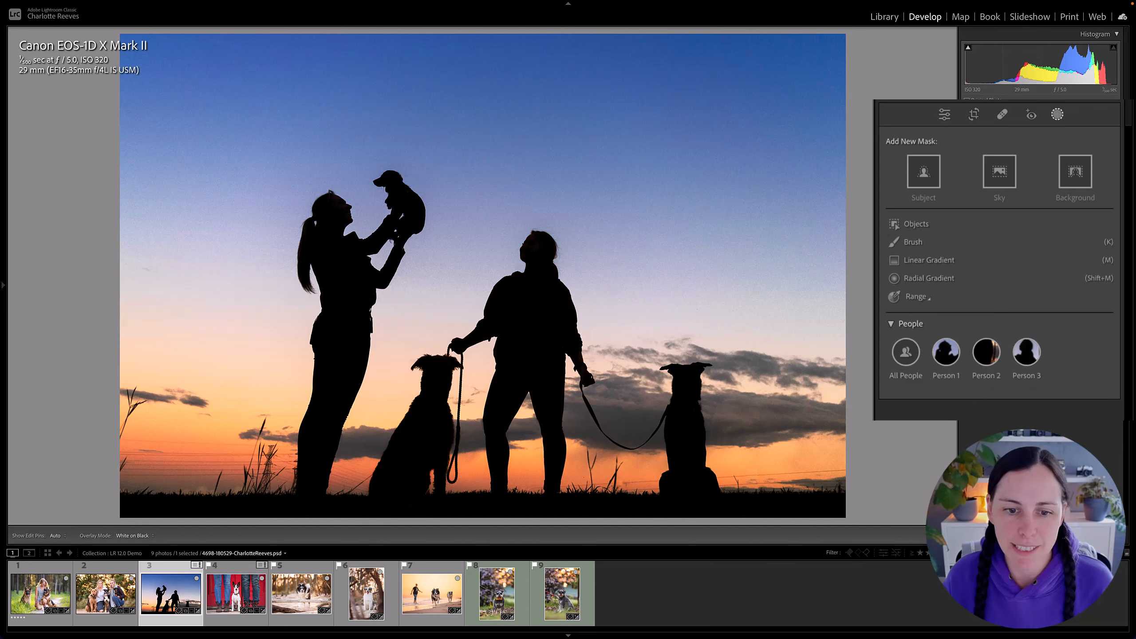
pyautogui.hotkey('shift', 'w')
# Open the red-door photo of the dog between two pairs of legs and create an Objects mask by brushing around the dog.
pyautogui.click(241, 601)
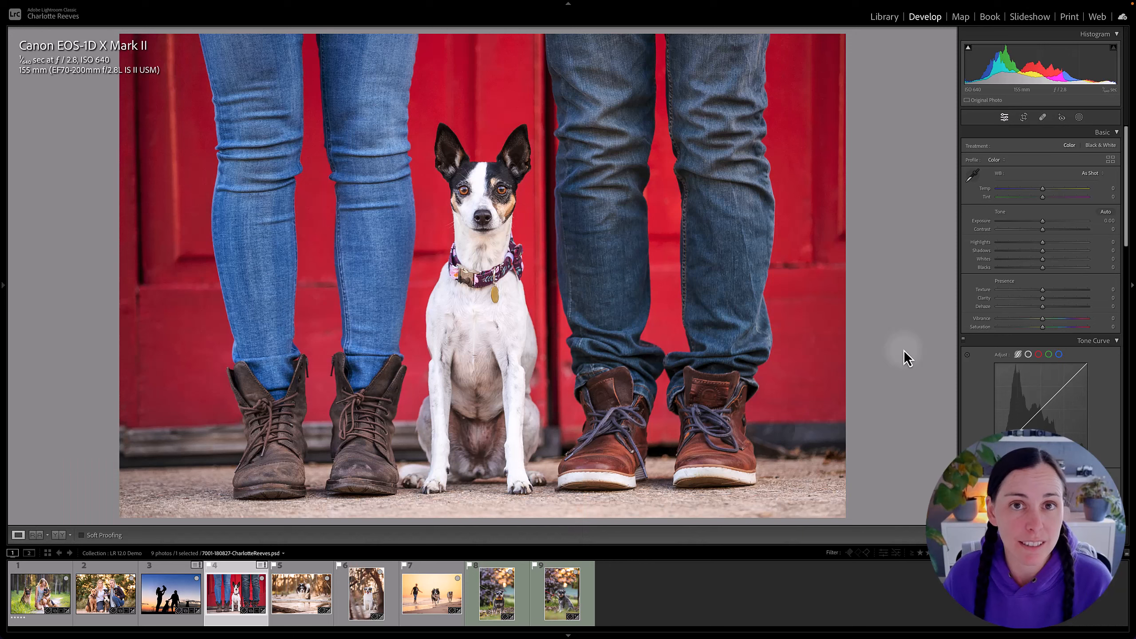
pyautogui.click(1079, 117)
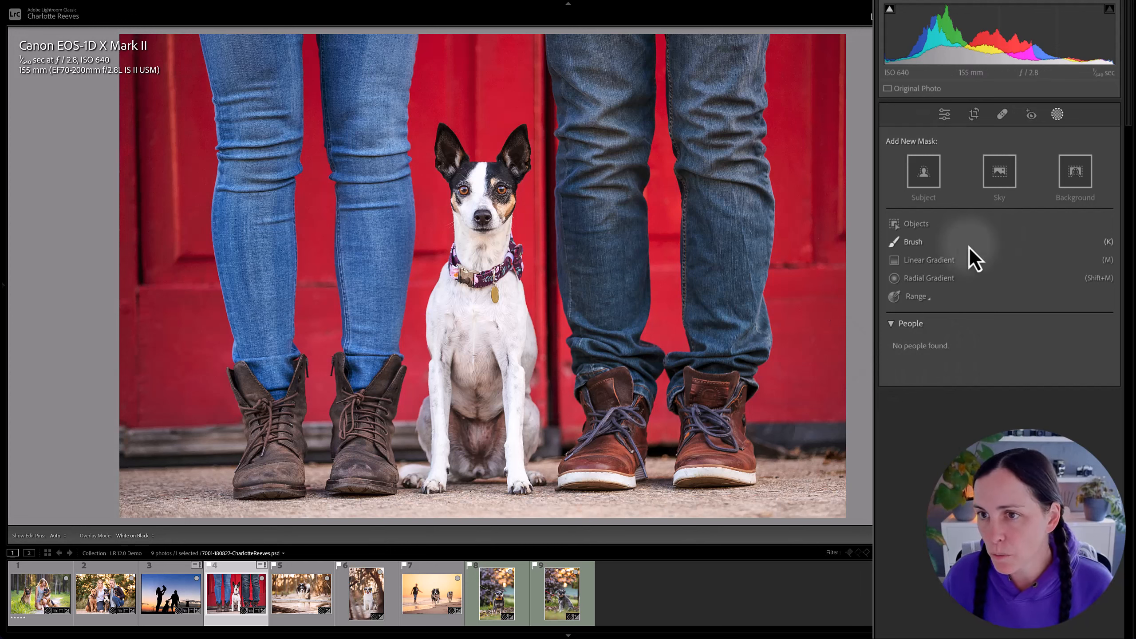
pyautogui.click(912, 223)
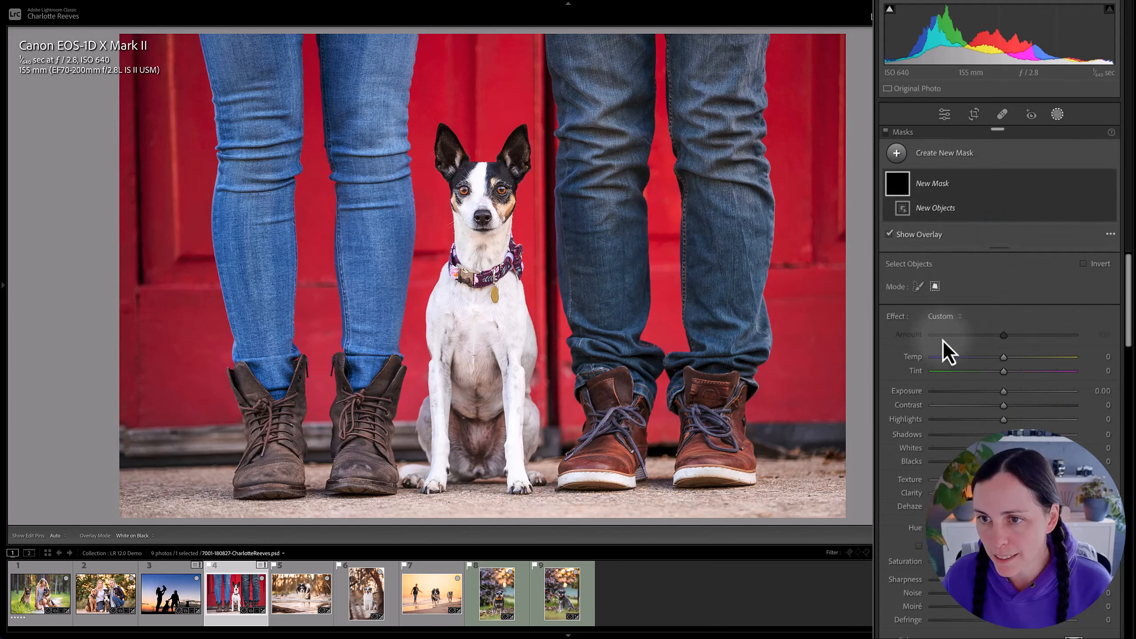
pyautogui.click(916, 286)
pyautogui.moveTo(445, 139)
pyautogui.mouseDown()
pyautogui.moveTo(456, 240)
pyautogui.moveTo(412, 486)
pyautogui.moveTo(525, 486)
pyautogui.moveTo(528, 379)
pyautogui.moveTo(510, 254)
pyautogui.moveTo(518, 159)
pyautogui.moveTo(511, 141)
pyautogui.moveTo(487, 172)
pyautogui.moveTo(454, 145)
pyautogui.mouseUp()
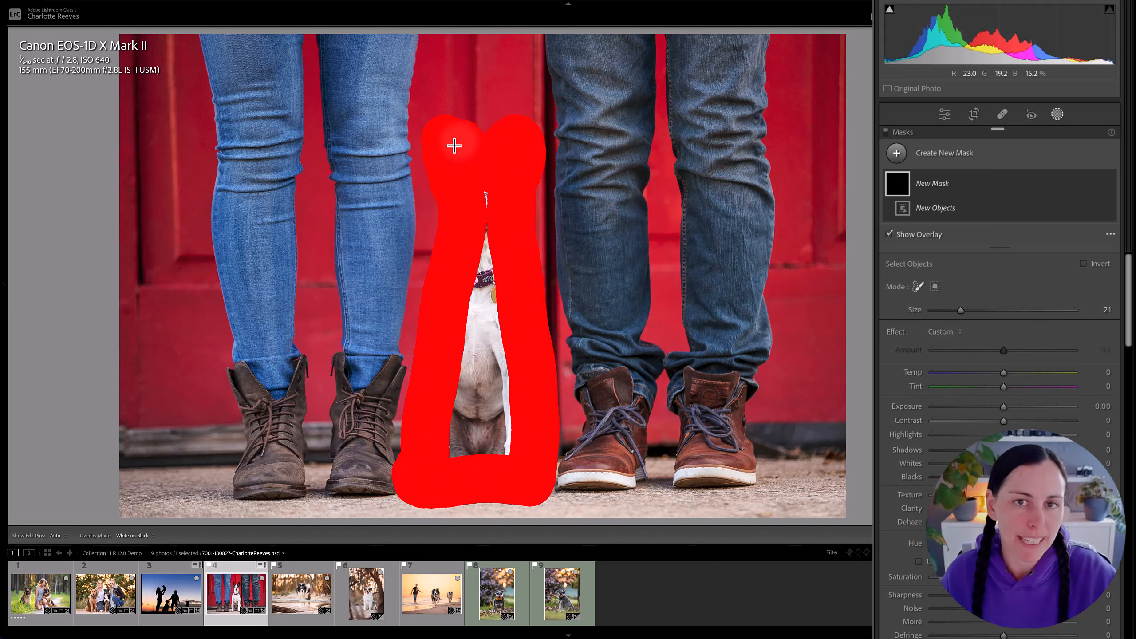
pyautogui.moveTo(458, 142); pyautogui.dragTo(459, 144)
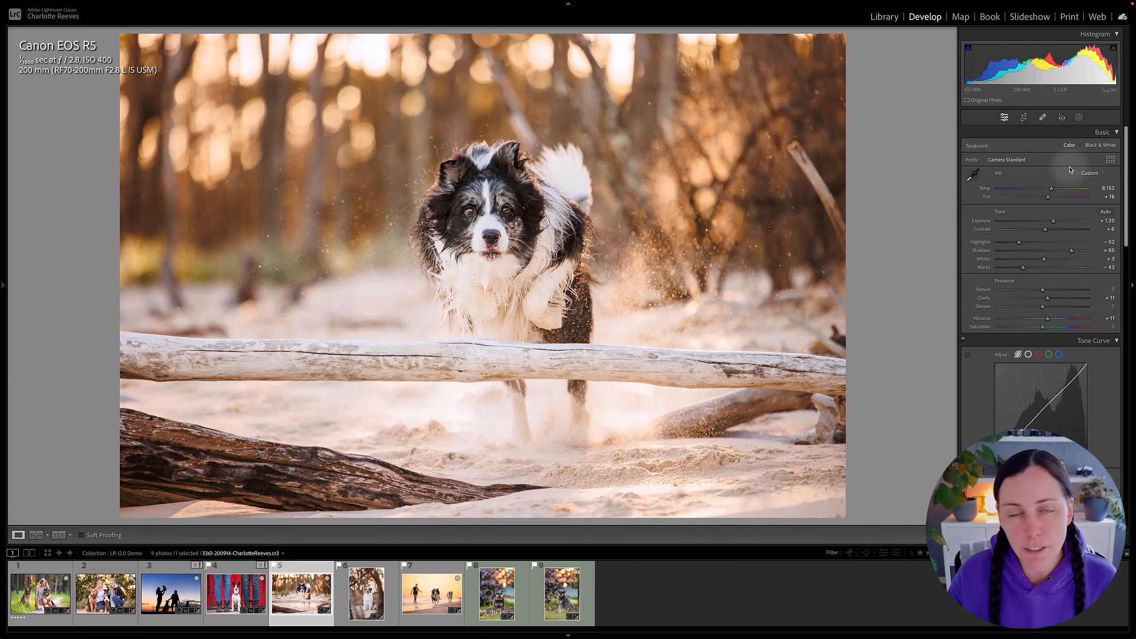
# Add a Select Background mask to the photo of the dog jumping over the driftwood log.
pyautogui.click(1061, 117)
pyautogui.click(896, 154)
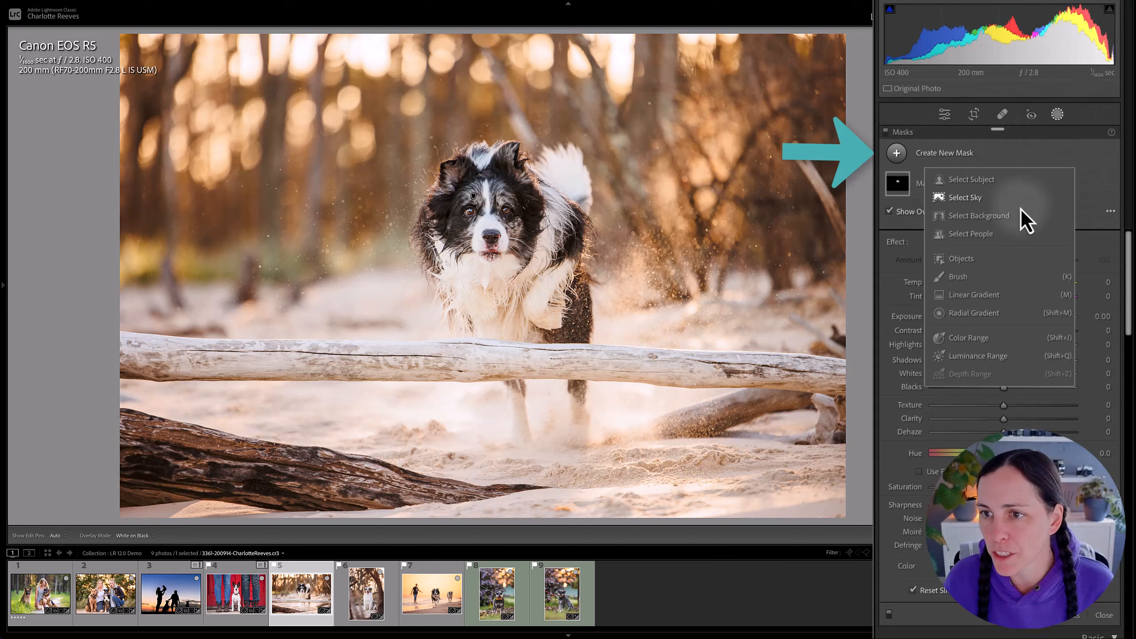
pyautogui.click(981, 219)
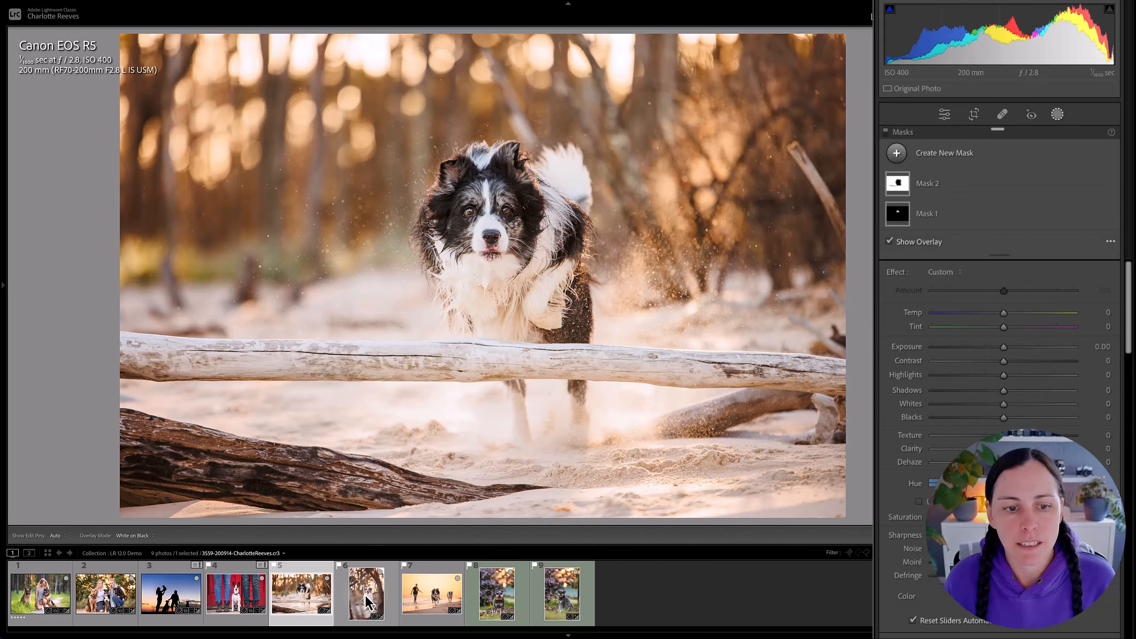
# Open the portrait photo of the dog sitting on sand behind branches and add a Select Background mask.
pyautogui.click(366, 595)
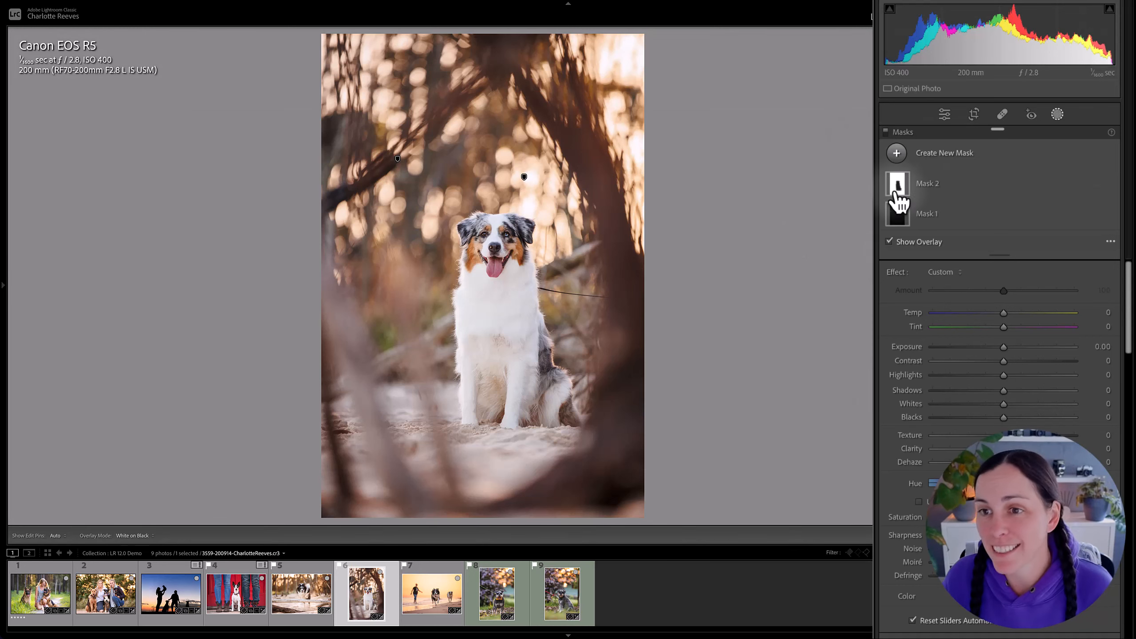
pyautogui.click(896, 152)
pyautogui.click(978, 216)
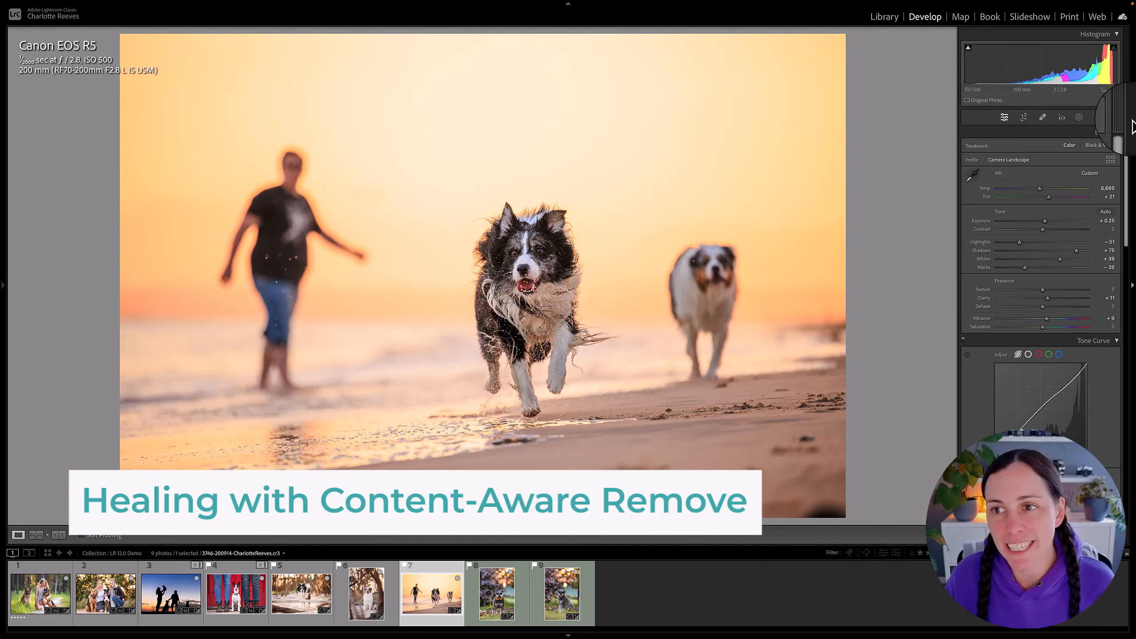
# Remove the blurred person from the beach sunset photo using Content-Aware Remove at size 80, and inspect the filled area up close.
pyautogui.click(1042, 117)
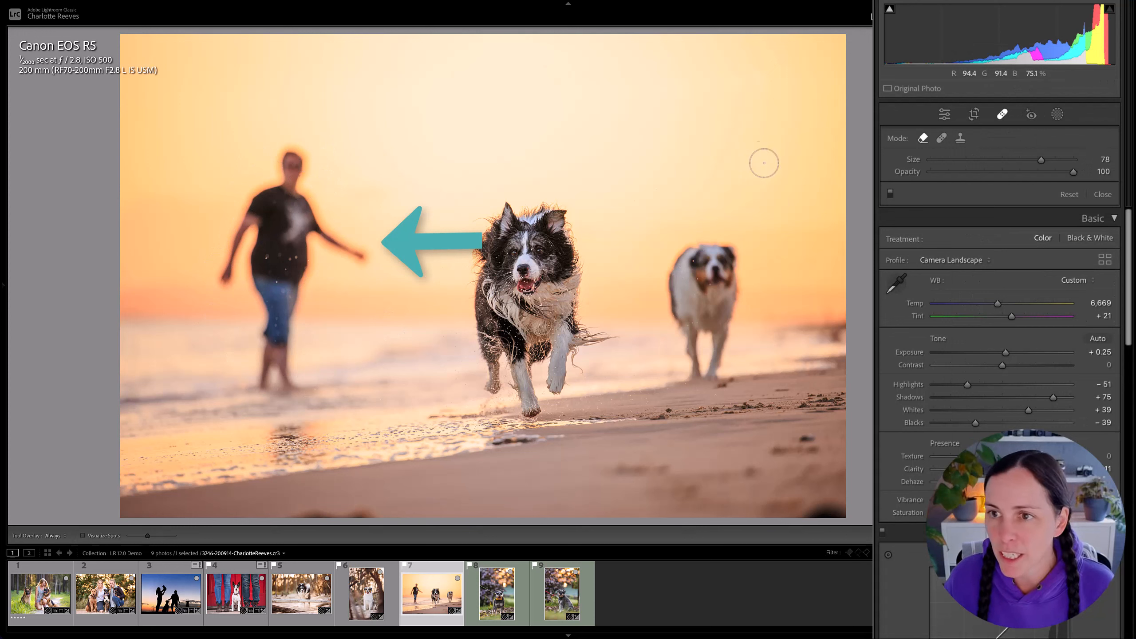
pyautogui.click(922, 138)
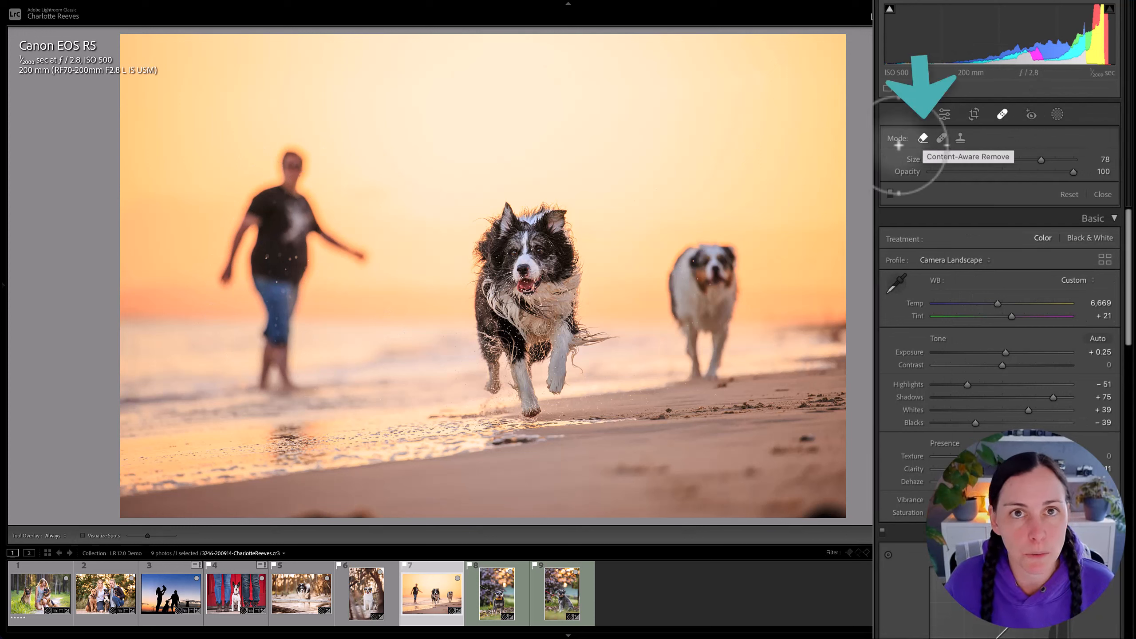
pyautogui.moveTo(287, 152)
pyautogui.mouseDown()
pyautogui.moveTo(285, 185)
pyautogui.moveTo(240, 227)
pyautogui.moveTo(217, 284)
pyautogui.moveTo(244, 286)
pyautogui.moveTo(262, 304)
pyautogui.moveTo(256, 392)
pyautogui.moveTo(289, 396)
pyautogui.moveTo(300, 238)
pyautogui.moveTo(360, 264)
pyautogui.moveTo(325, 239)
pyautogui.moveTo(304, 207)
pyautogui.moveTo(304, 171)
pyautogui.moveTo(282, 155)
pyautogui.moveTo(253, 267)
pyautogui.moveTo(277, 268)
pyautogui.moveTo(285, 216)
pyautogui.moveTo(284, 261)
pyautogui.mouseUp()
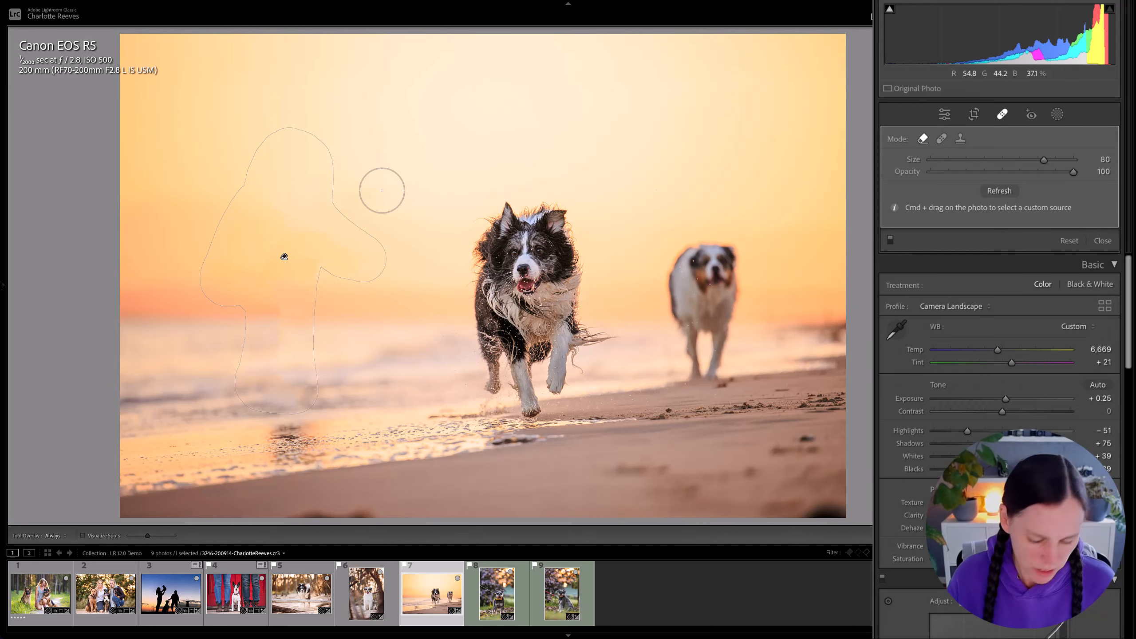
pyautogui.press('q')
pyautogui.click(294, 317)
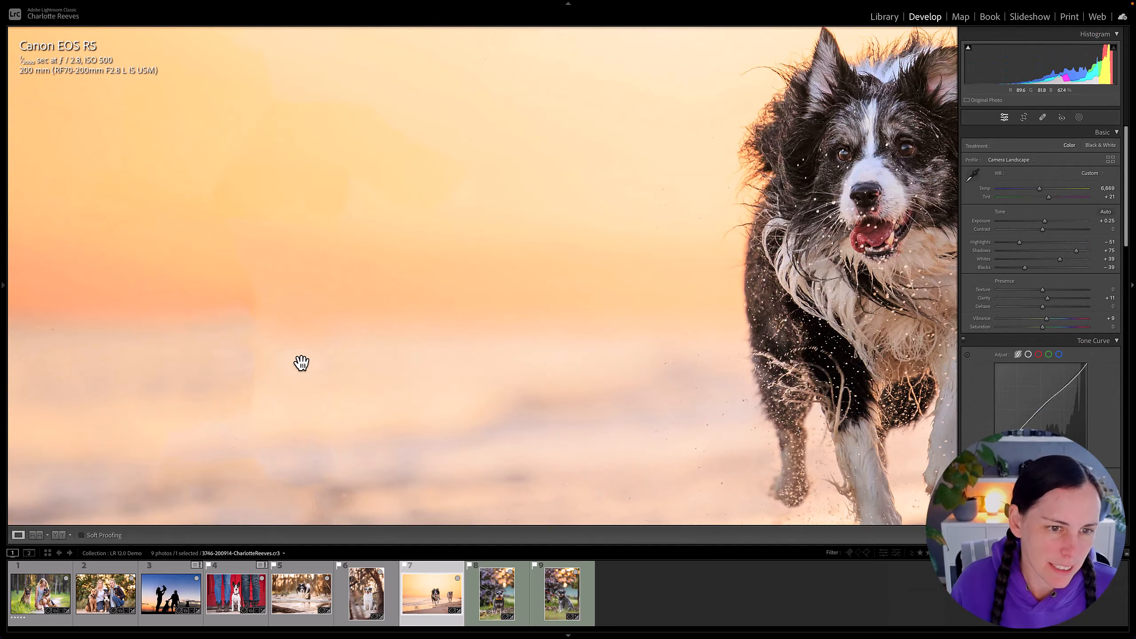
pyautogui.moveTo(302, 362); pyautogui.dragTo(540, 243)
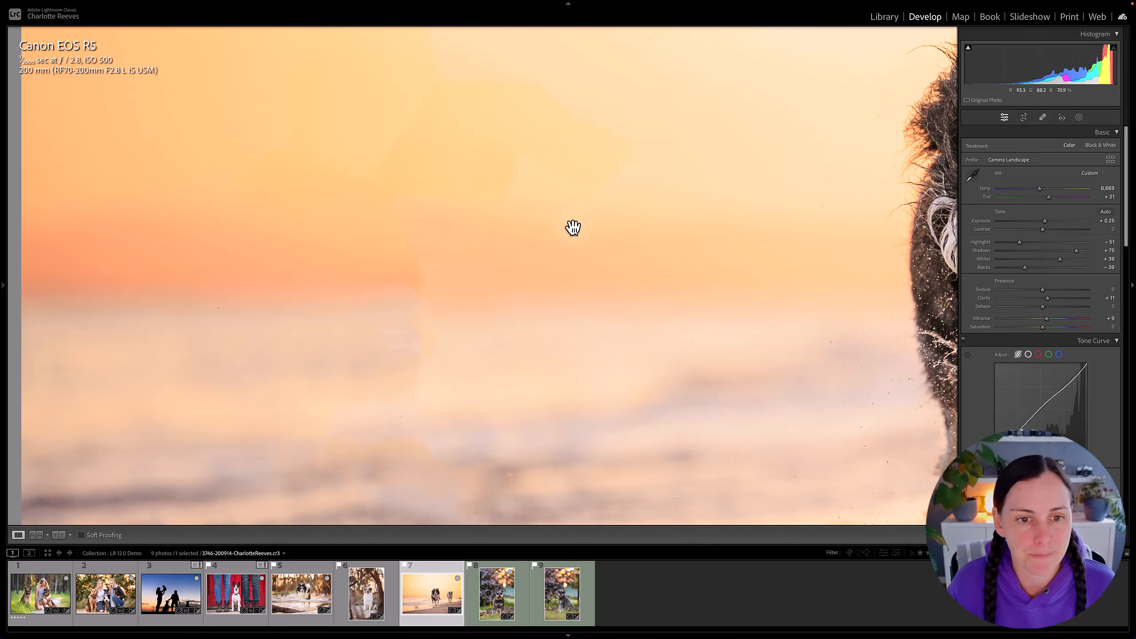
pyautogui.click(391, 336)
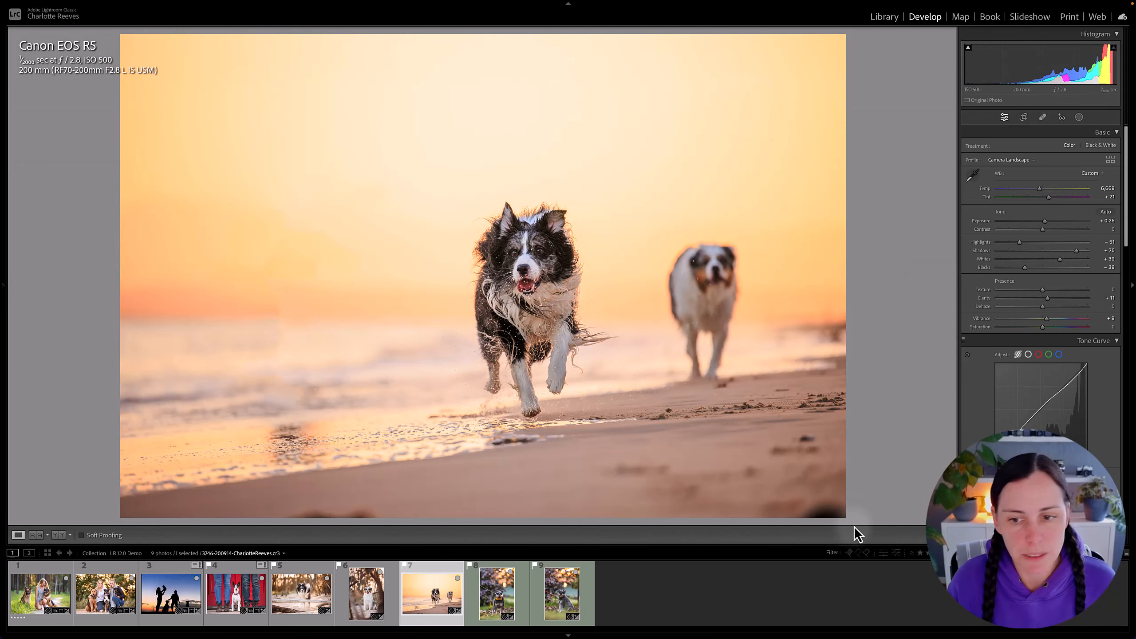
# Remove the dark spots in the sand near the beach photo's right edge using Content-Aware Remove at size 77.
pyautogui.click(788, 431)
pyautogui.moveTo(789, 432); pyautogui.dragTo(587, 359)
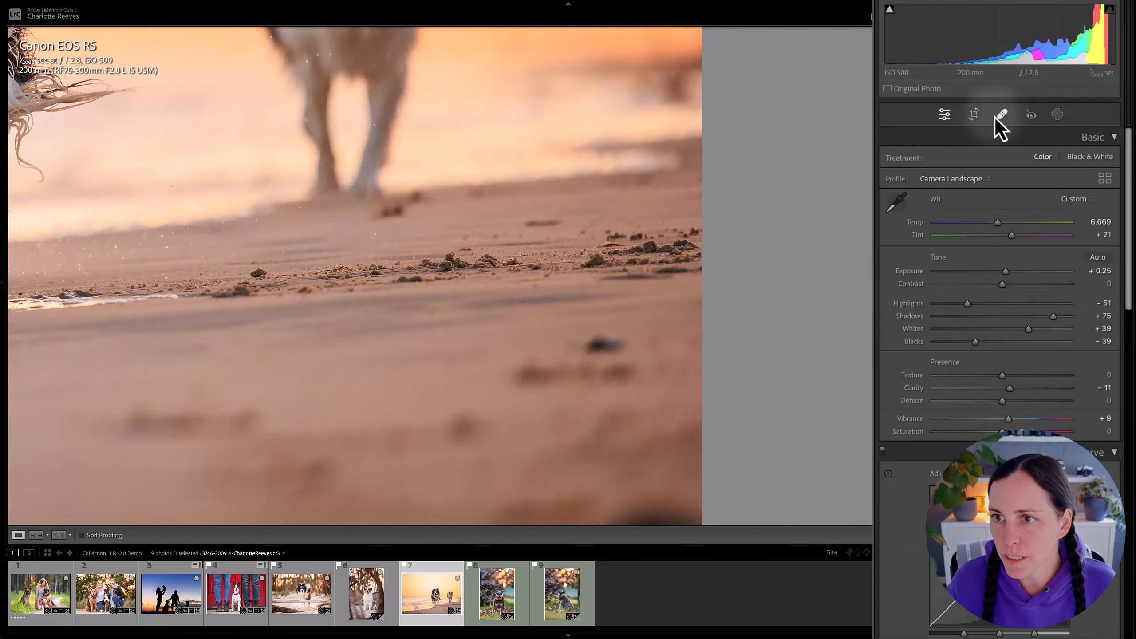
pyautogui.click(998, 116)
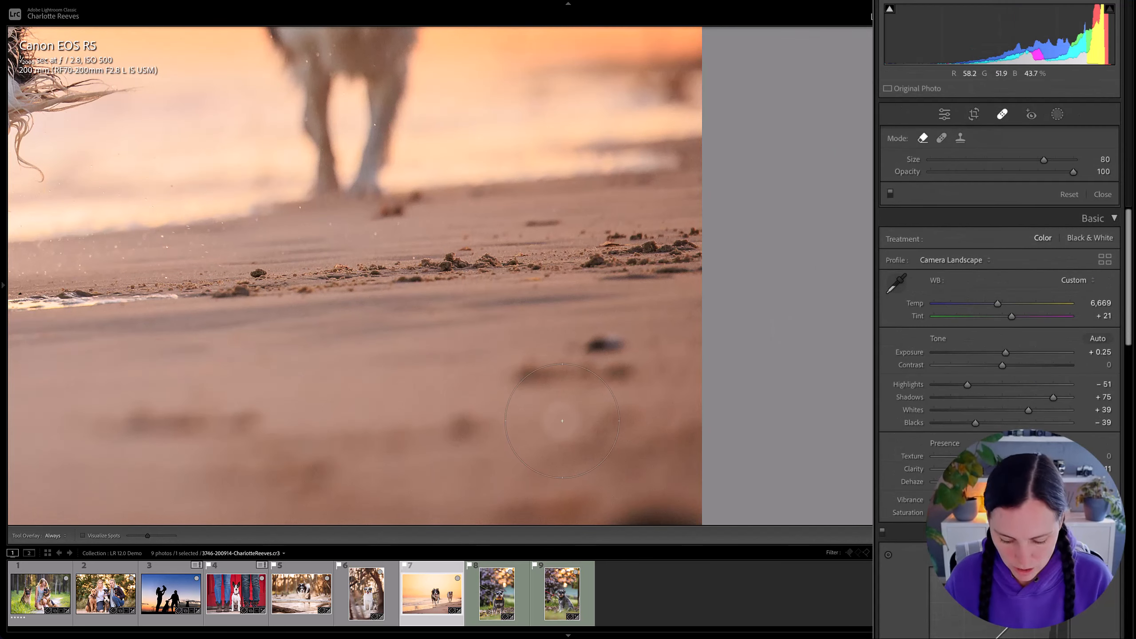
pyautogui.press('[')
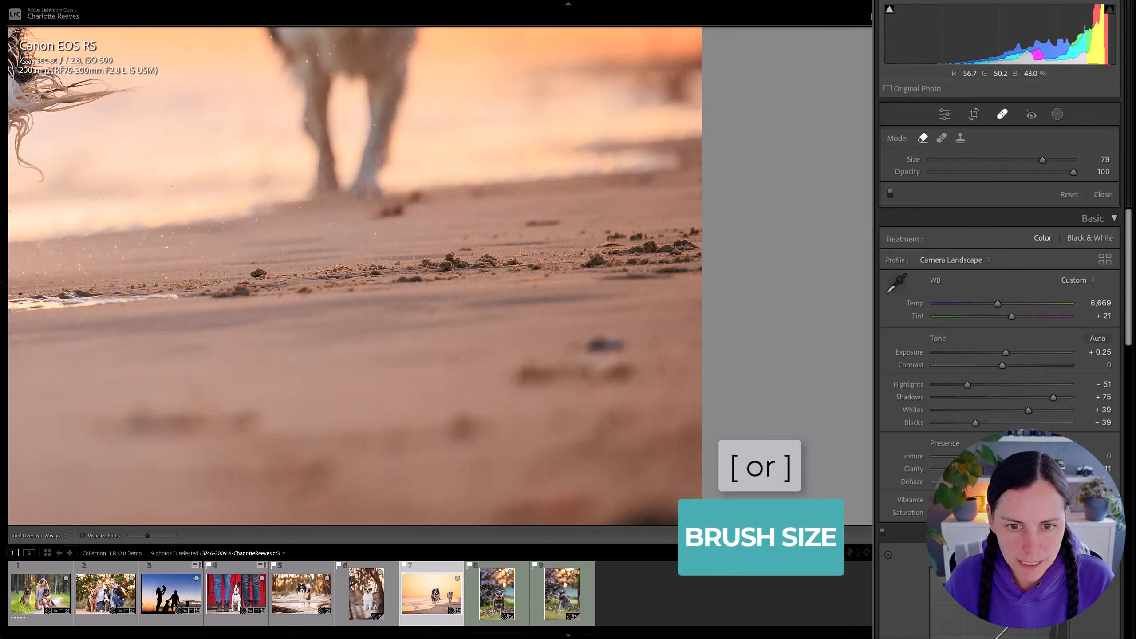
pyautogui.press('[')
pyautogui.press('[')
pyautogui.moveTo(603, 352)
pyautogui.mouseDown()
pyautogui.moveTo(520, 372)
pyautogui.moveTo(581, 377)
pyautogui.moveTo(618, 350)
pyautogui.moveTo(598, 342)
pyautogui.mouseUp()
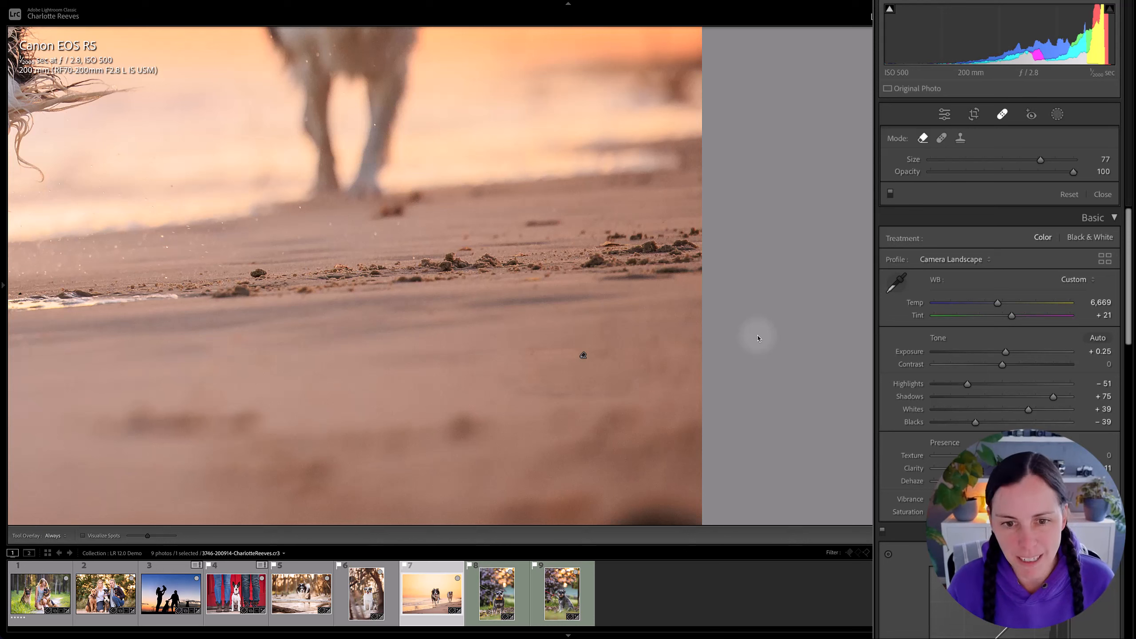
# Choose a custom source area from the nearby sand for the sand-spot removal, and leave the healing tool.
pyautogui.click(588, 380)
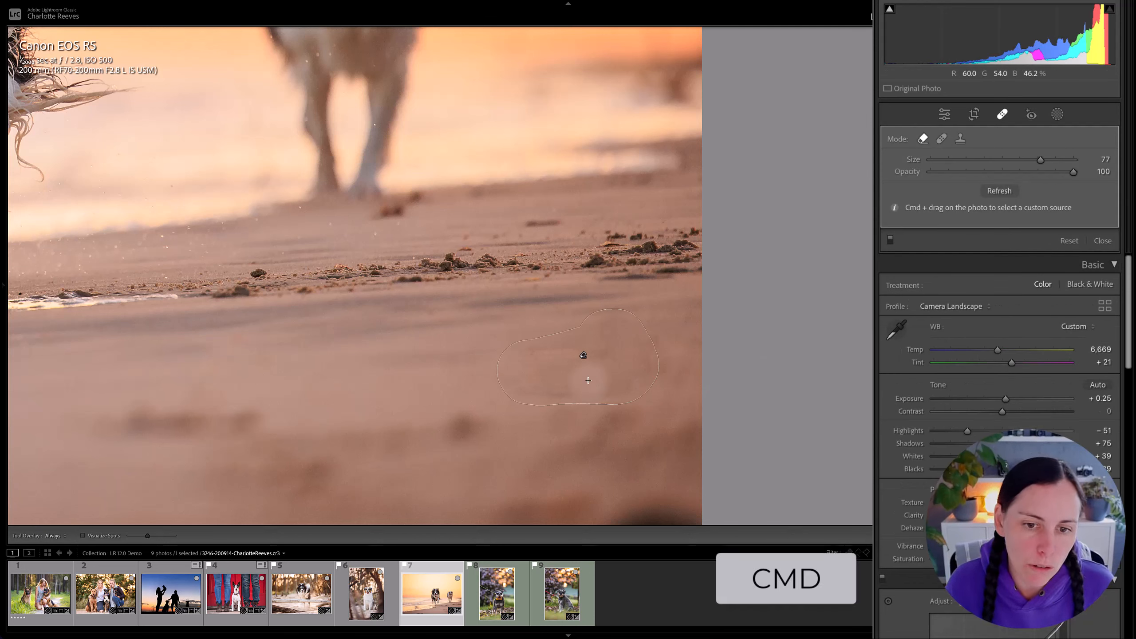
pyautogui.moveTo(348, 327); pyautogui.dragTo(487, 411)
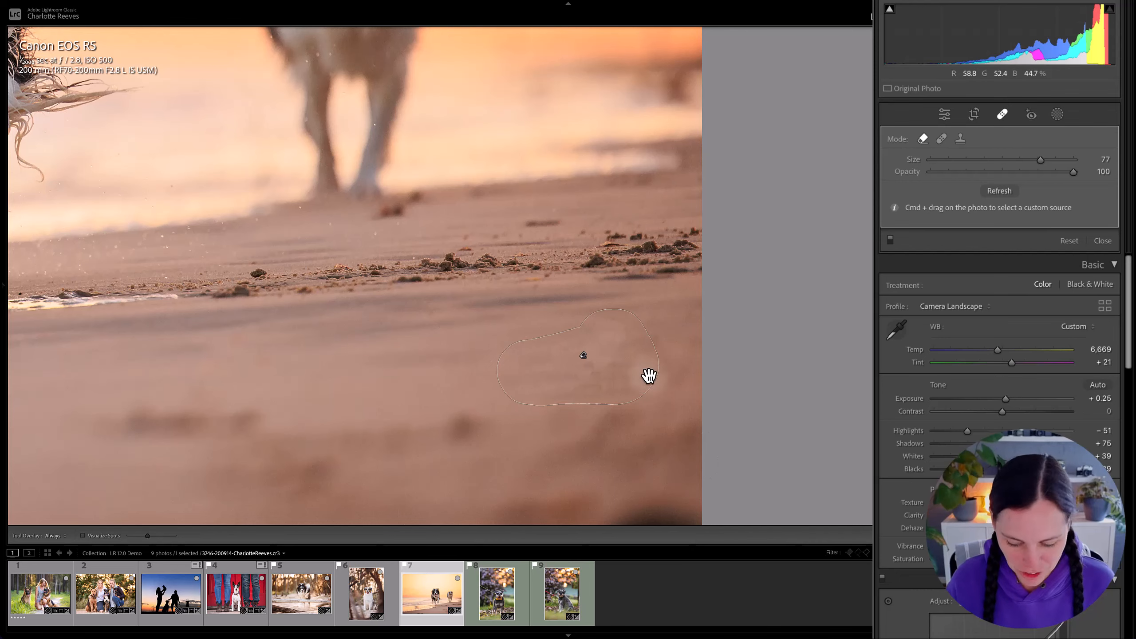
pyautogui.press('q')
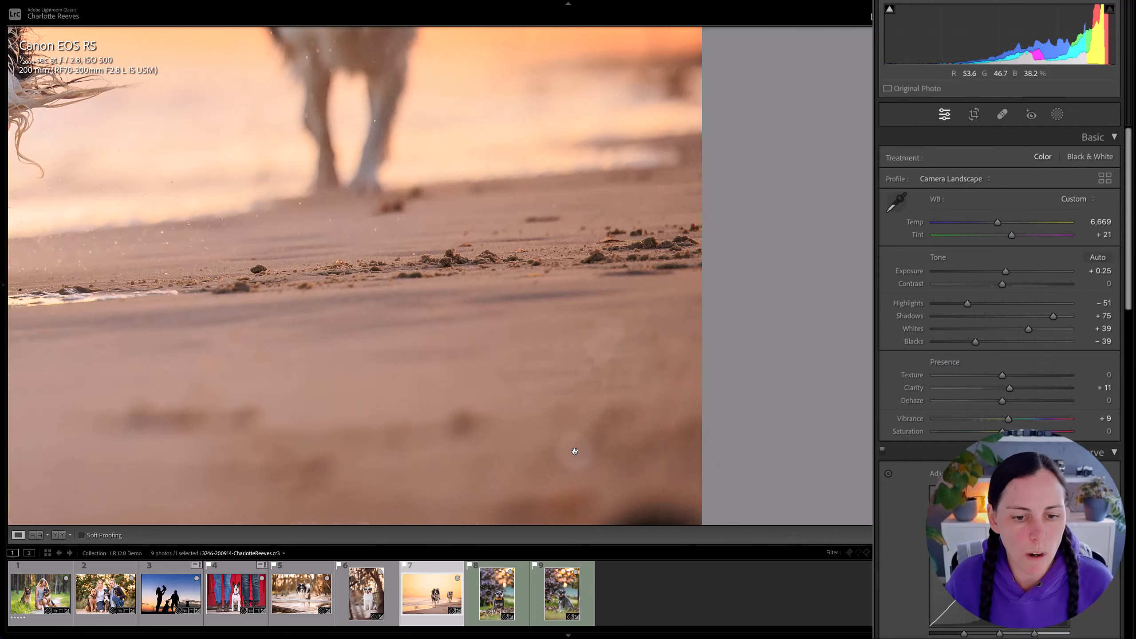
# Open the photo of the schnauzer with the yellow bow tie and remove its yellow leash using Content-Aware Remove at size 65.
pyautogui.press('Right')
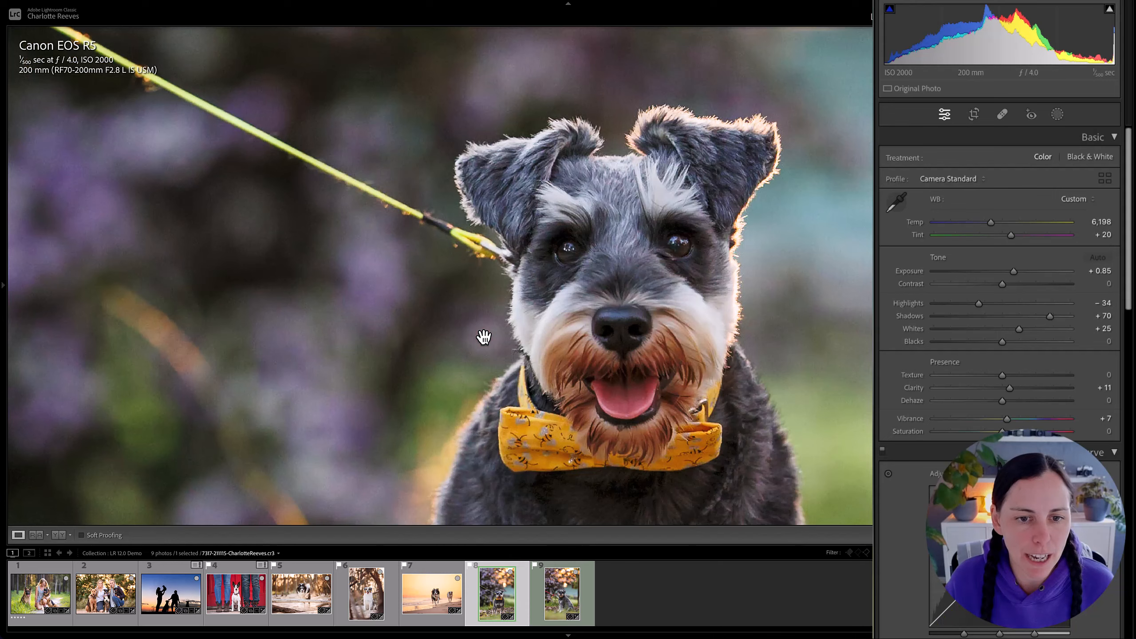
pyautogui.click(485, 338)
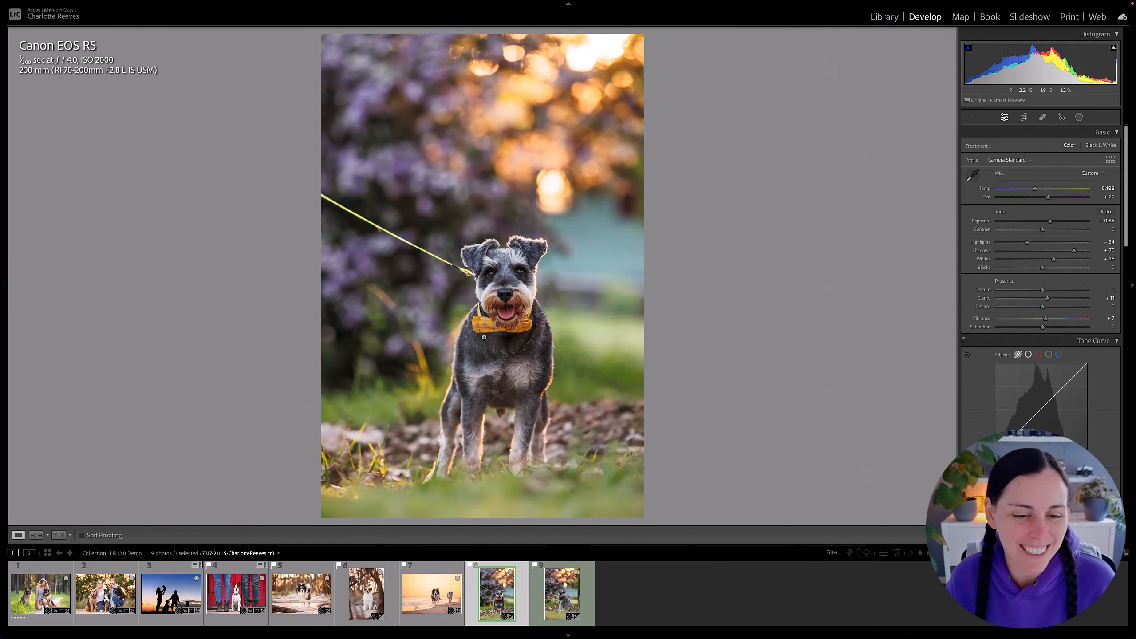
pyautogui.click(404, 225)
pyautogui.moveTo(405, 238); pyautogui.dragTo(568, 228)
pyautogui.click(1040, 119)
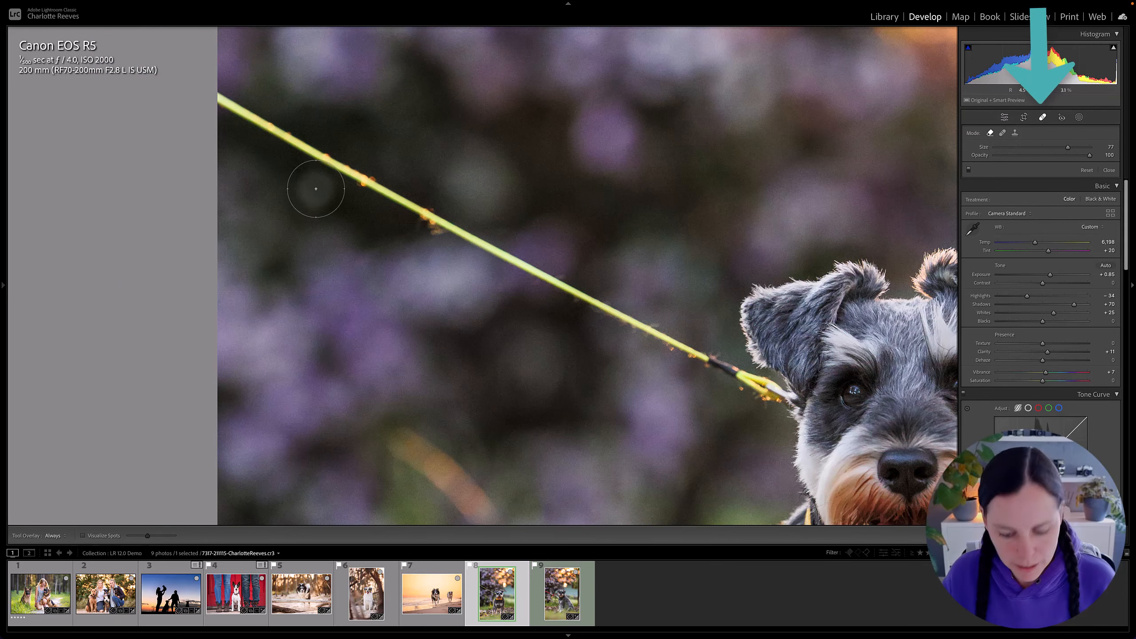
pyautogui.press('[')
pyautogui.moveTo(226, 97)
pyautogui.mouseDown()
pyautogui.moveTo(419, 222)
pyautogui.moveTo(760, 389)
pyautogui.mouseUp()
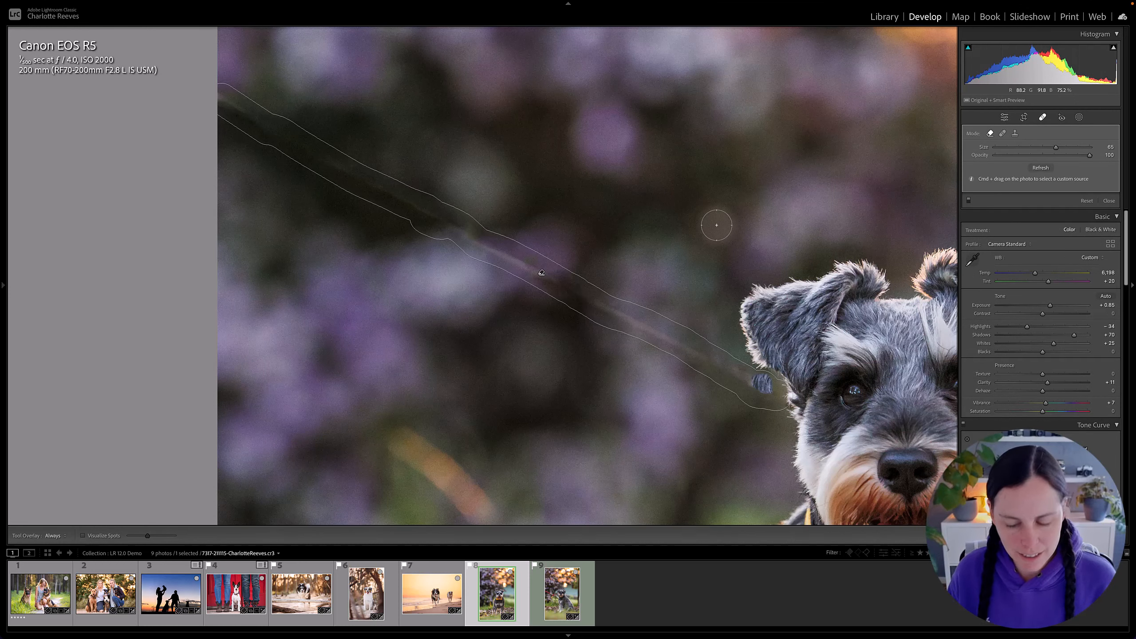
pyautogui.press('q')
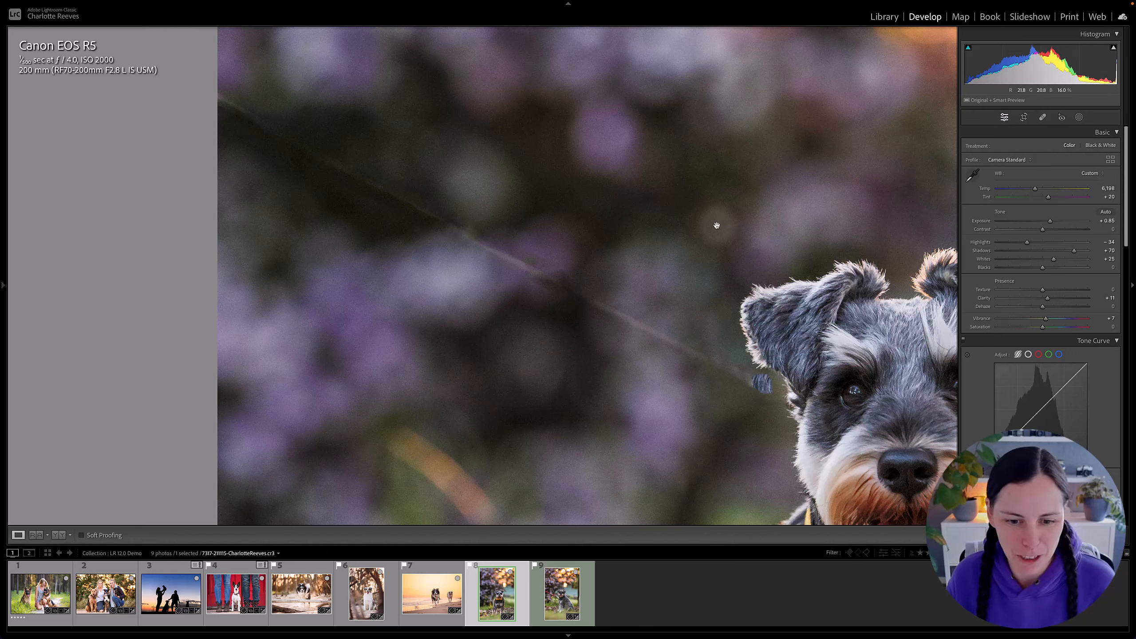
# Open the photo of the sitting schnauzer and remove its red rope leash and clip using Content-Aware Remove at size 77.
pyautogui.click(566, 604)
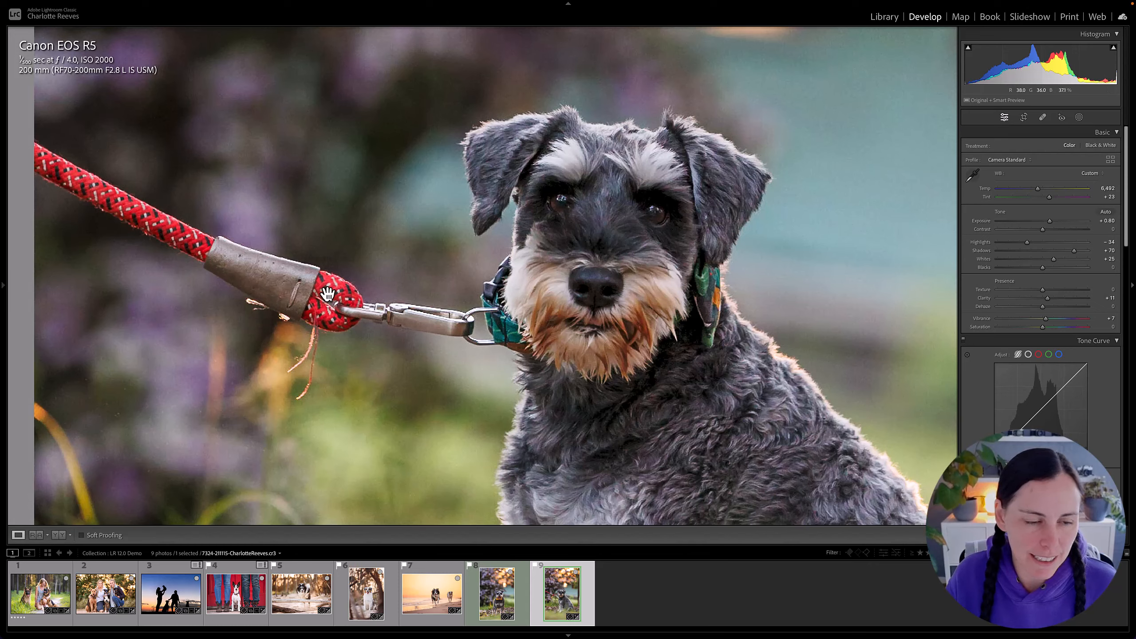
pyautogui.moveTo(258, 246); pyautogui.dragTo(433, 261)
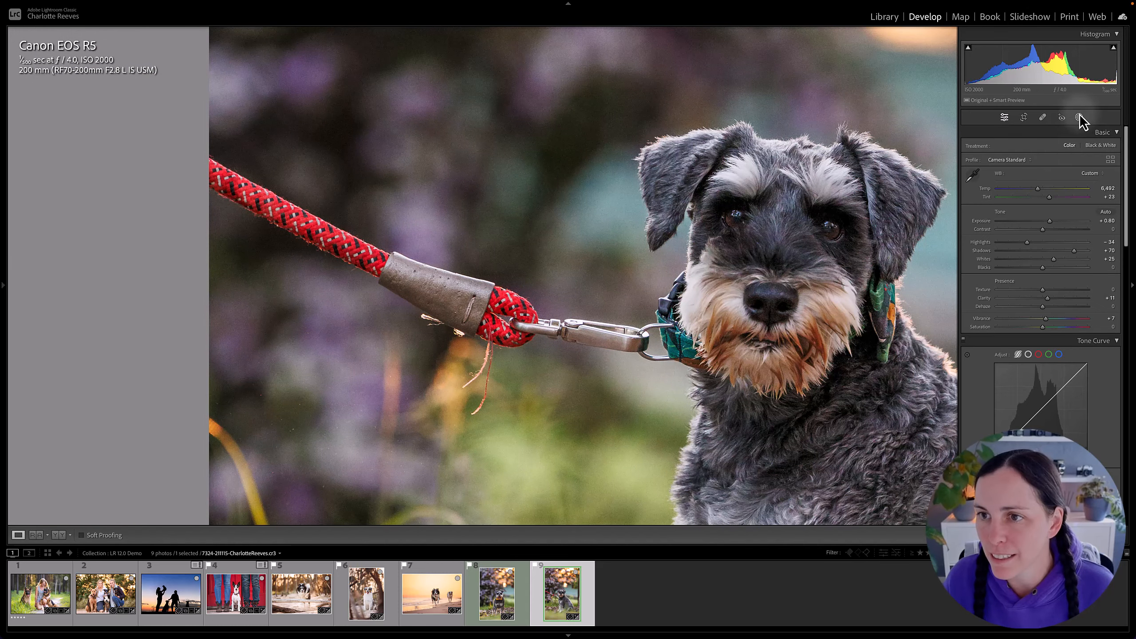
pyautogui.click(1043, 117)
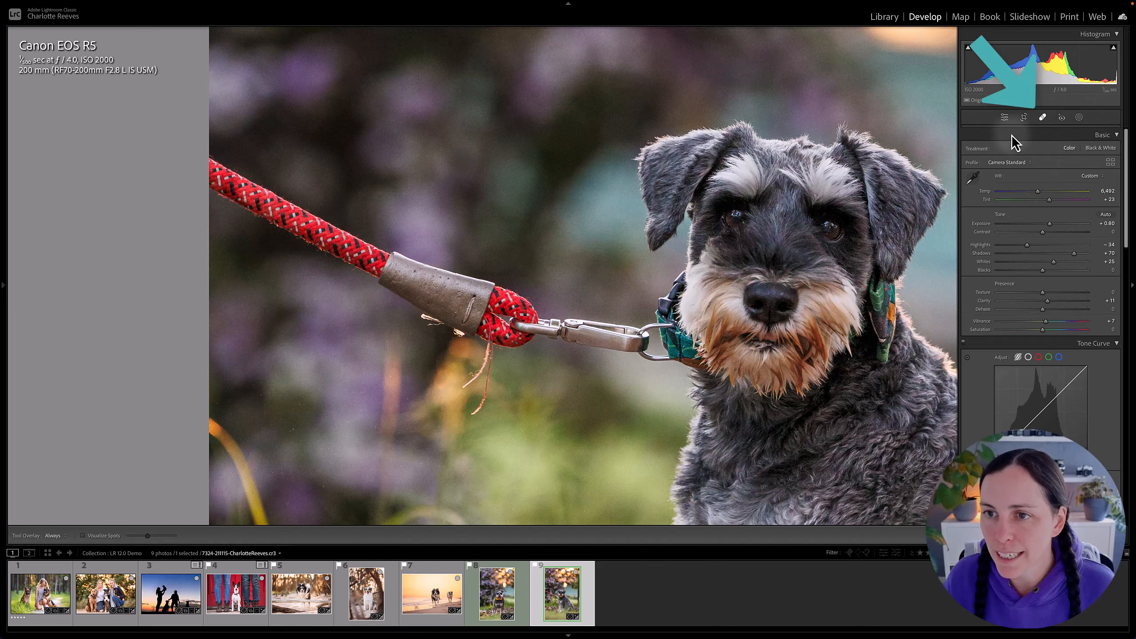
pyautogui.moveTo(215, 172)
pyautogui.mouseDown()
pyautogui.moveTo(233, 196)
pyautogui.moveTo(361, 257)
pyautogui.moveTo(467, 328)
pyautogui.moveTo(499, 310)
pyautogui.moveTo(635, 346)
pyautogui.mouseUp()
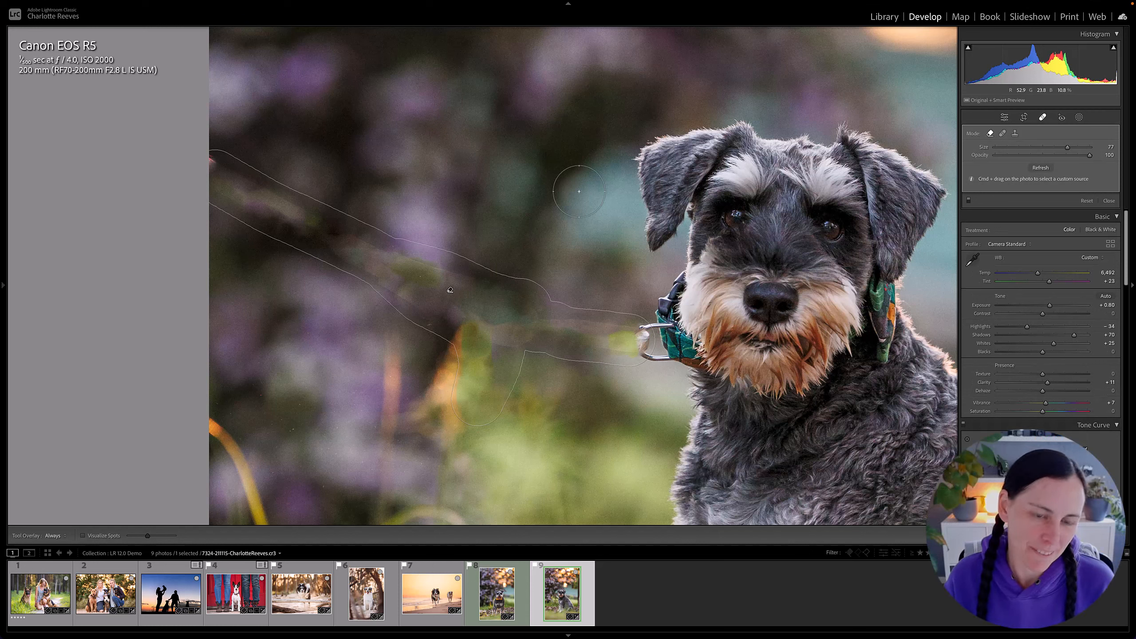
pyautogui.press('q')
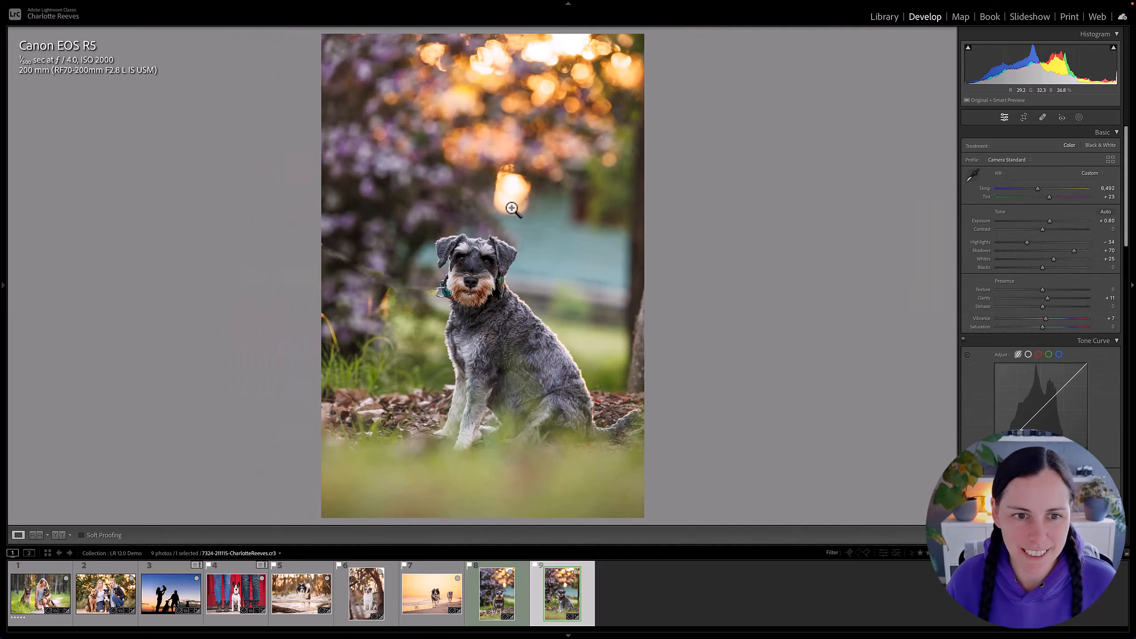
pyautogui.click(511, 195)
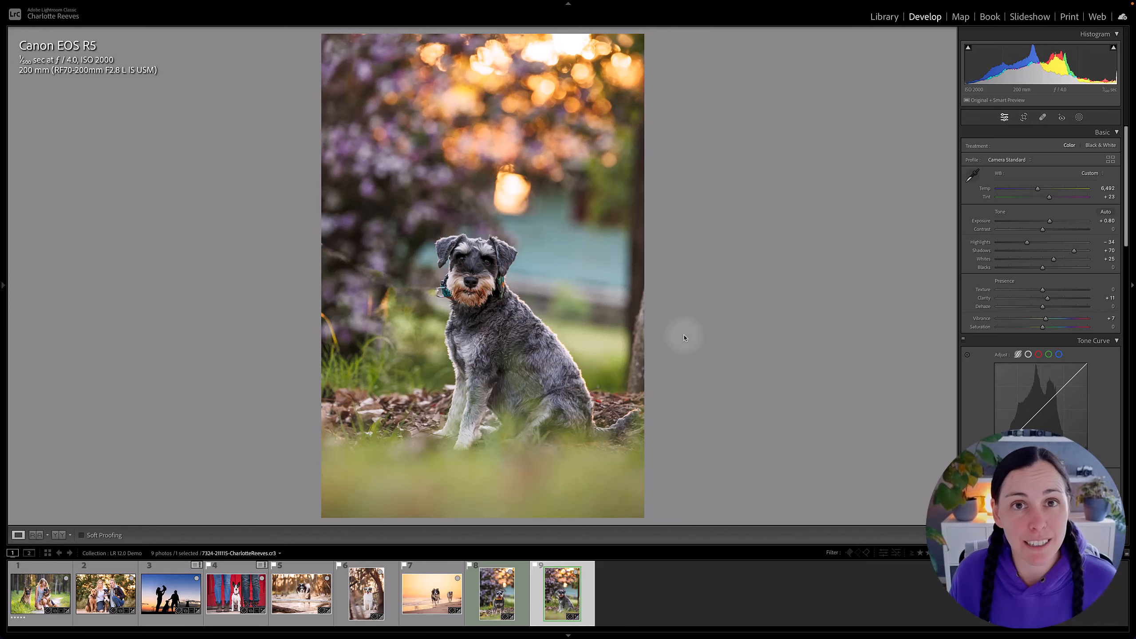
# Return to the red-door photo of the dog sitting between two pairs of legs.
pyautogui.click(165, 607)
pyautogui.press('Right')
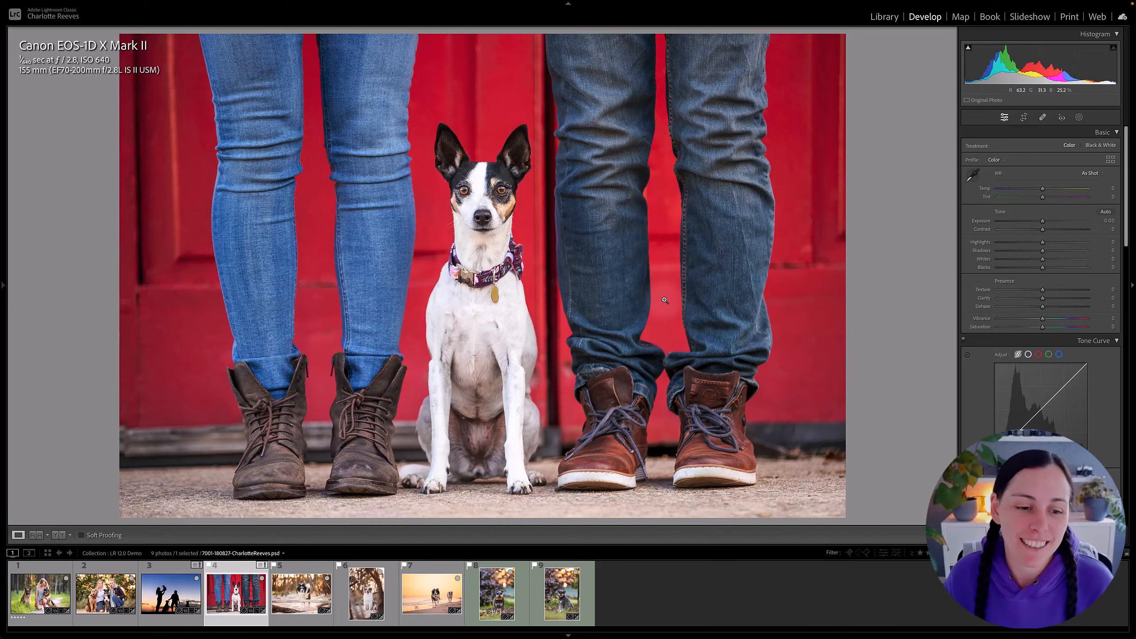